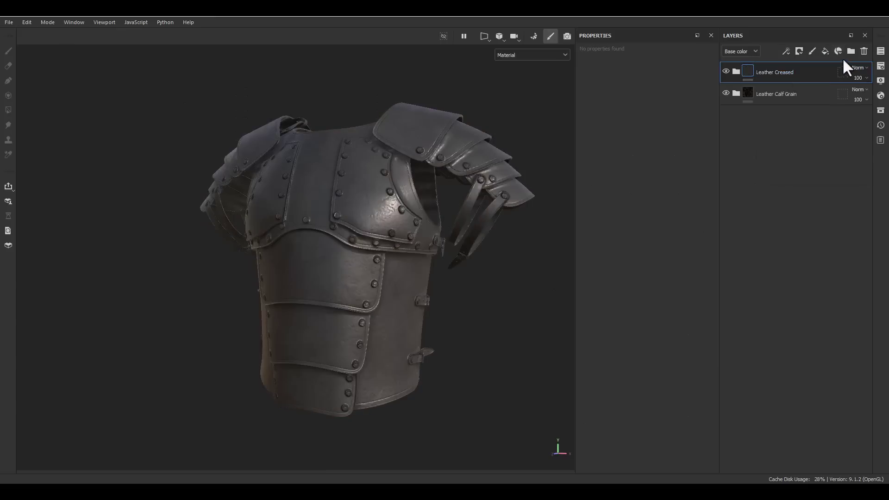
# Step: Add the Leather Stylized, Leather Rough Dark and Steel smart materials above the existing leather layers
pyautogui.click(838, 51)
pyautogui.click(795, 107)
pyautogui.click(838, 51)
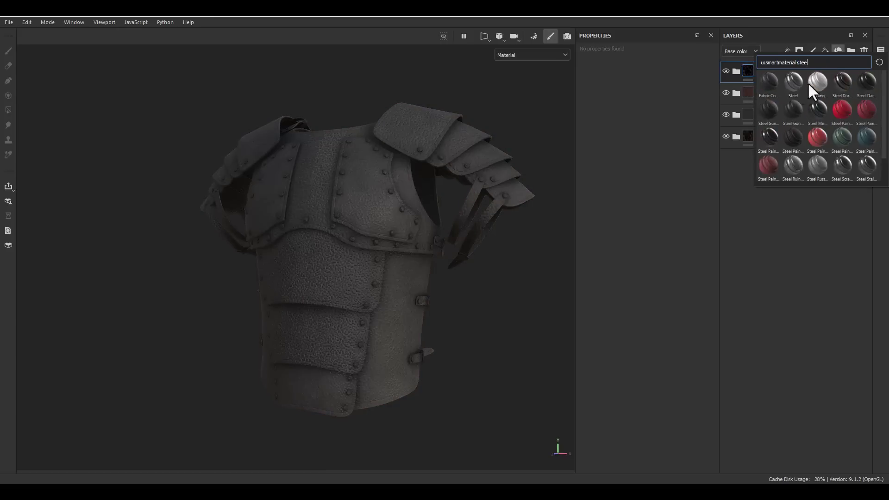
pyautogui.click(814, 86)
# Step: Mask the Steel material by color selection, picking the ID color of the rivets
pyautogui.rightClick(792, 82)
pyautogui.click(803, 109)
pyautogui.click(698, 159)
pyautogui.click(467, 165)
# Step: Mask the Leather Rough Dark material by color selection, picking the ID color of the shoulder plates
pyautogui.rightClick(780, 111)
pyautogui.click(803, 46)
pyautogui.click(698, 158)
pyautogui.click(432, 119)
# Step: Mask the Leather Stylized material by color selection, picking the ID color of the front belly plates
pyautogui.rightClick(782, 142)
pyautogui.click(796, 46)
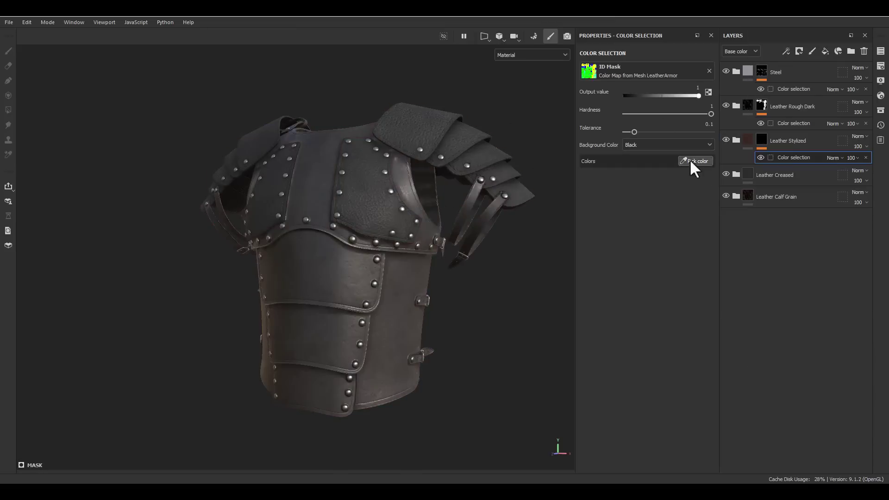
pyautogui.click(693, 162)
pyautogui.click(321, 253)
# Step: Mask the Leather Creased material by color selection, picking the ID color of the main chest piece
pyautogui.rightClick(780, 175)
pyautogui.click(793, 45)
pyautogui.click(416, 183)
# Step: Set the Base layer color inside Leather Rough Dark to the red-brown sampled from the front belly plates
pyautogui.click(744, 174)
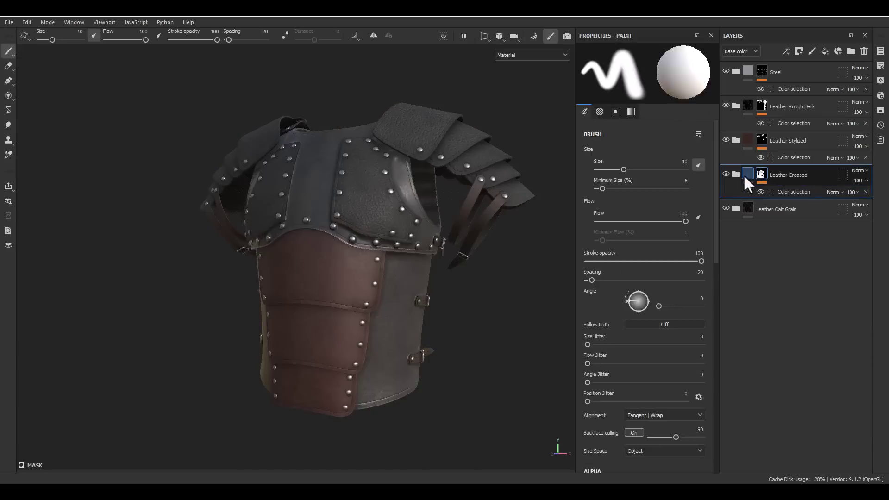
pyautogui.click(749, 67)
pyautogui.click(736, 92)
pyautogui.click(768, 206)
pyautogui.click(606, 301)
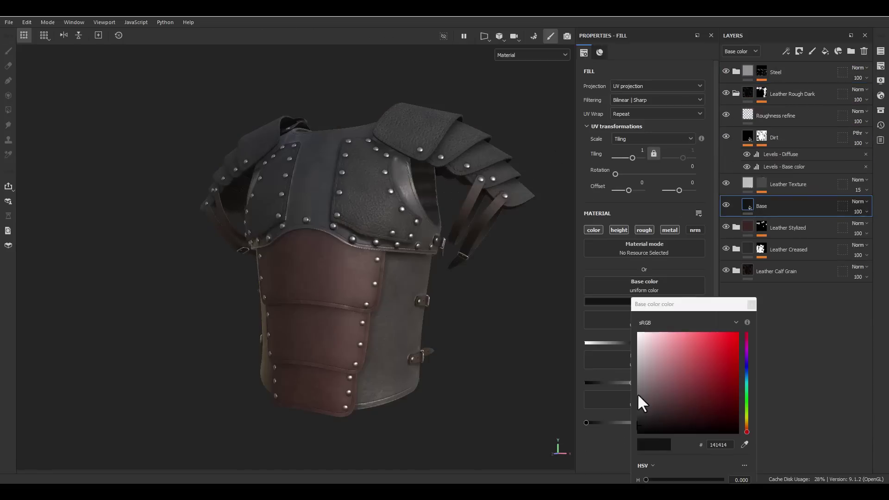
pyautogui.click(743, 444)
pyautogui.click(338, 279)
pyautogui.keyDown('alt'); pyautogui.moveTo(463, 301); pyautogui.dragTo(496, 324); pyautogui.keyUp('alt')
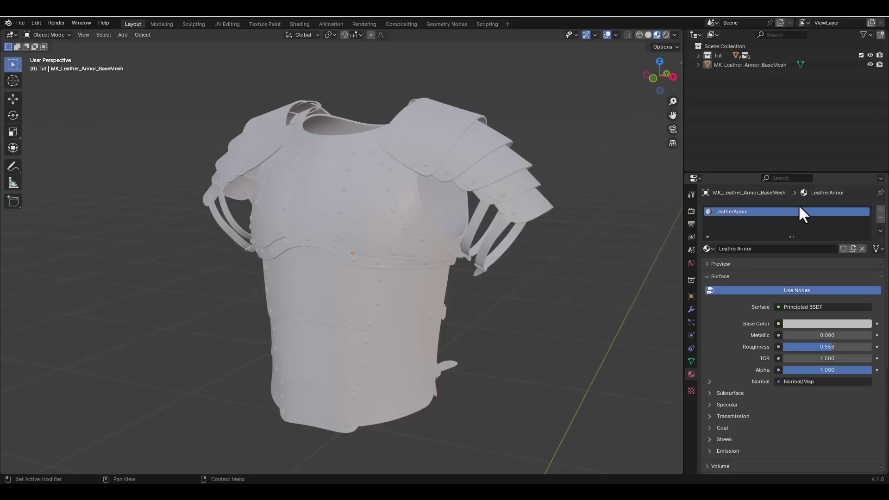
# Step: In Blender, separate the main chest piece of the armor base mesh into its own object
pyautogui.moveTo(565, 148); pyautogui.dragTo(520, 138, button='middle')
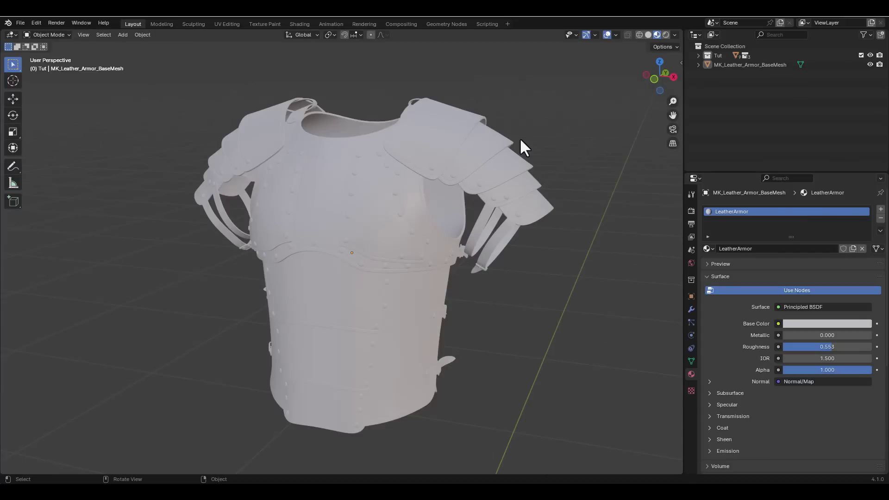
pyautogui.moveTo(460, 219); pyautogui.dragTo(385, 218, button='middle')
pyautogui.click(384, 218)
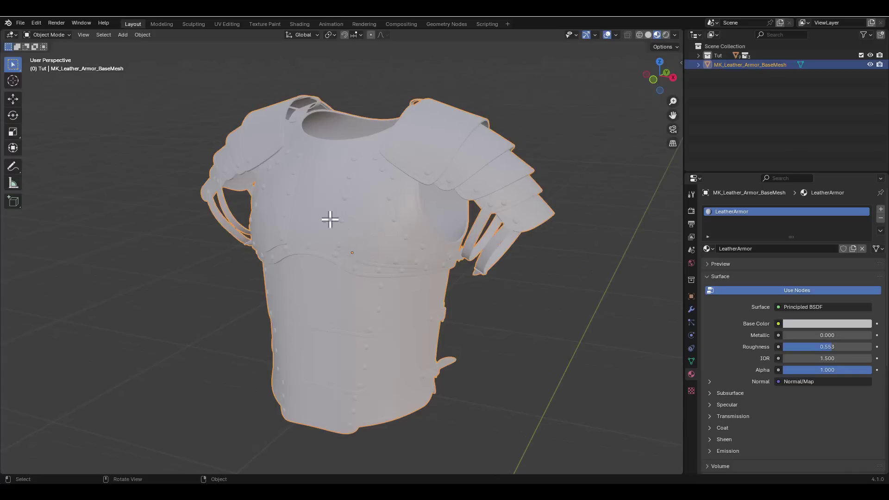
pyautogui.press('Tab')
pyautogui.hotkey('alt', 'a')
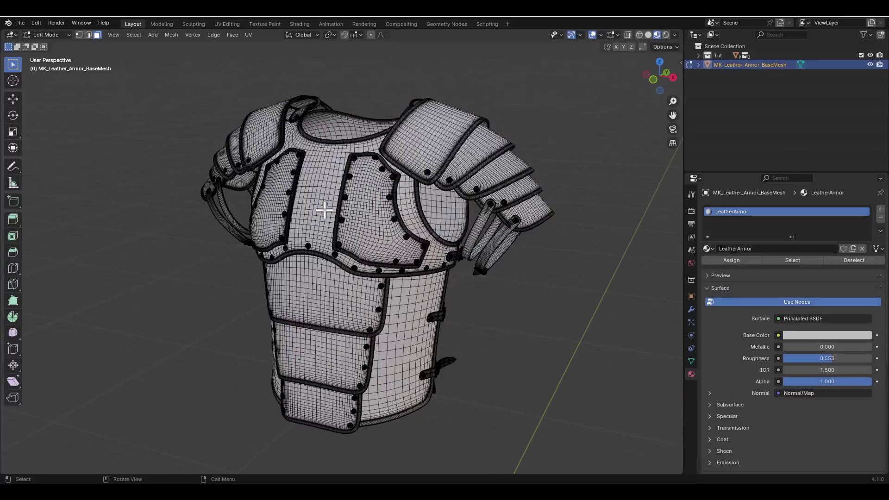
pyautogui.keyDown('ctrl'); pyautogui.click(323, 210); pyautogui.keyUp('ctrl')
pyautogui.hotkey('ctrl', 'l')
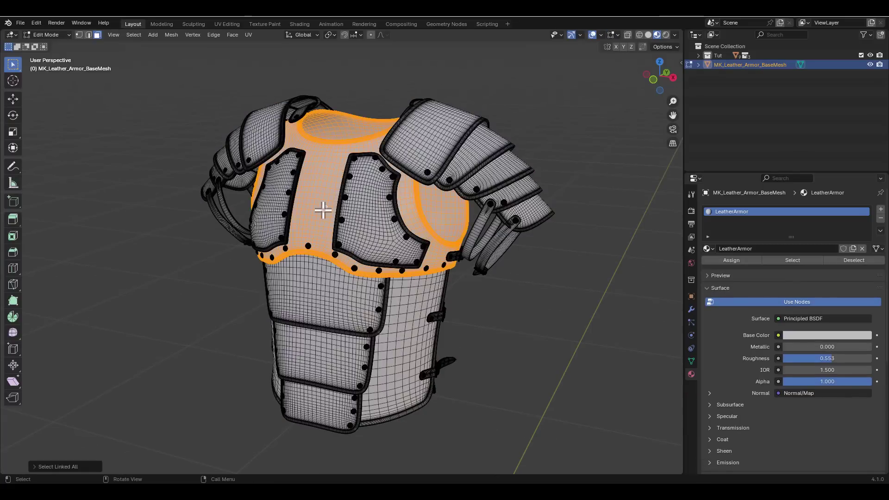
pyautogui.press('p')
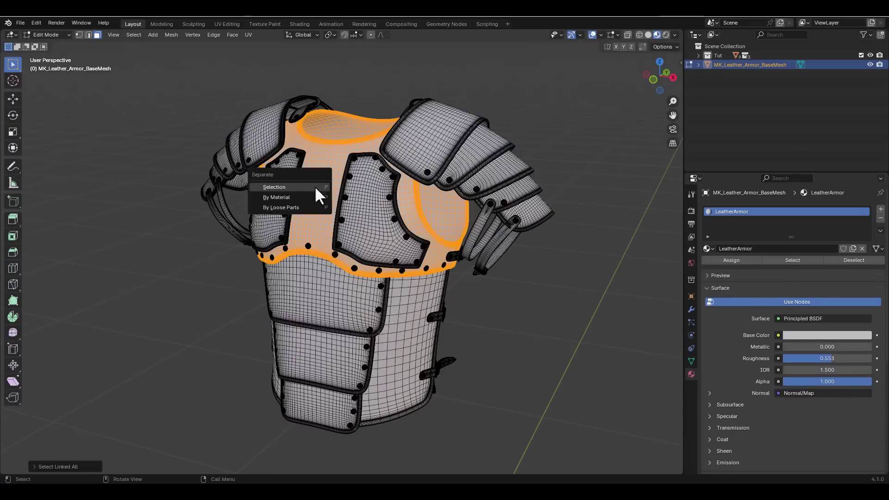
pyautogui.click(252, 187)
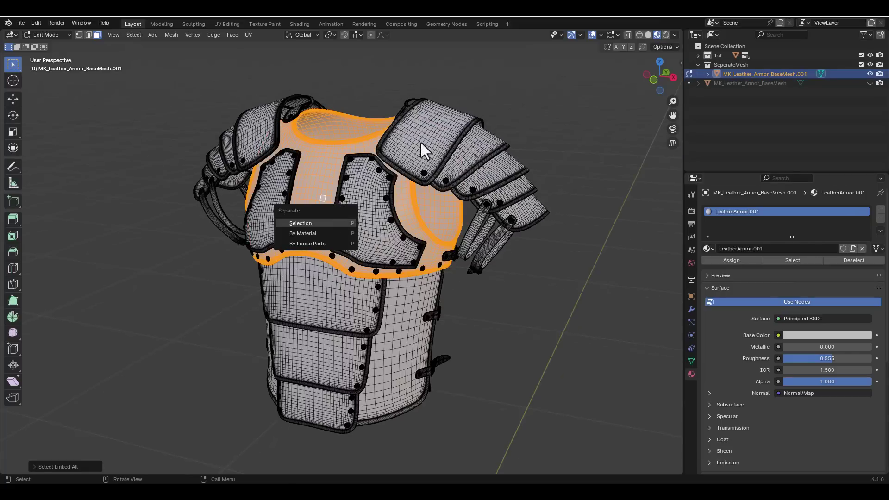
pyautogui.press('Return')
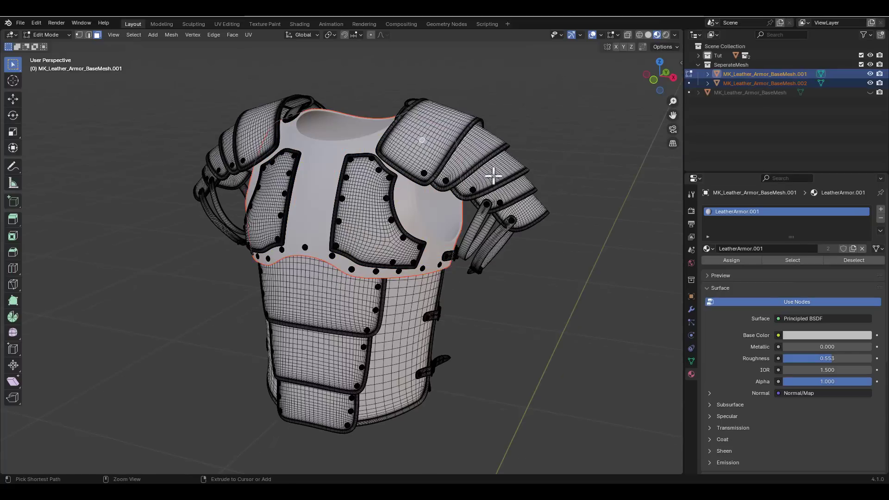
# Step: Separate the layered shoulder plates on both sides into their own object
pyautogui.moveTo(492, 175); pyautogui.dragTo(506, 204, button='middle')
pyautogui.hotkey('ctrl', 'l')
pyautogui.press('p')
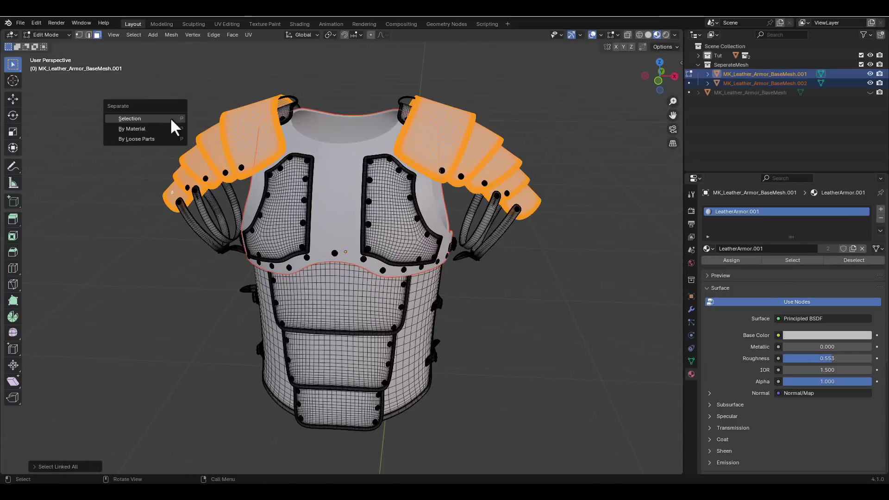
pyautogui.press('Return')
# Step: Separate the two riveted chest panels into their own object
pyautogui.moveTo(277, 139); pyautogui.dragTo(304, 182, button='middle')
pyautogui.click(304, 179)
pyautogui.hotkey('ctrl', 'l')
pyautogui.press('p')
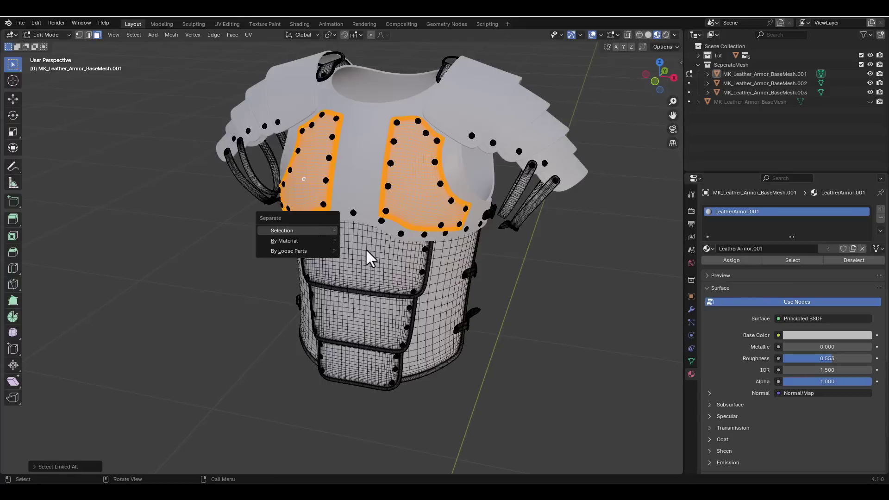
pyautogui.press('Return')
# Step: Separate the overlapping front belly plates into their own object
pyautogui.click(364, 391)
pyautogui.hotkey('ctrl', 'l')
pyautogui.press('p')
pyautogui.press('Return')
# Step: Separate the lower torso shell behind the belly plates into its own object
pyautogui.moveTo(509, 352); pyautogui.dragTo(597, 218, button='middle')
pyautogui.click(423, 323)
pyautogui.hotkey('ctrl', 'l')
pyautogui.press('p')
pyautogui.press('Return')
# Step: Hide the already separated pieces and separate the leather straps into their own object, leaving the rivets and buckles in the remaining mesh
pyautogui.moveTo(870, 120); pyautogui.dragTo(870, 83)
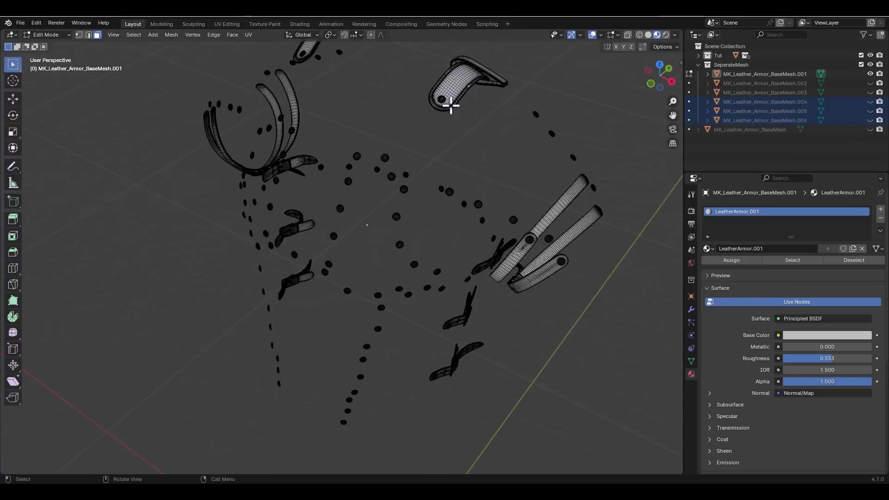
pyautogui.keyDown('ctrl'); pyautogui.click(565, 202); pyautogui.keyUp('ctrl')
pyautogui.moveTo(520, 254); pyautogui.dragTo(414, 254, button='middle')
pyautogui.scroll(5, 413, 254)
pyautogui.scroll(-4, 413, 254)
pyautogui.hotkey('ctrl', 'l')
pyautogui.moveTo(390, 298); pyautogui.dragTo(296, 357, button='middle')
pyautogui.press('p')
pyautogui.click(303, 348)
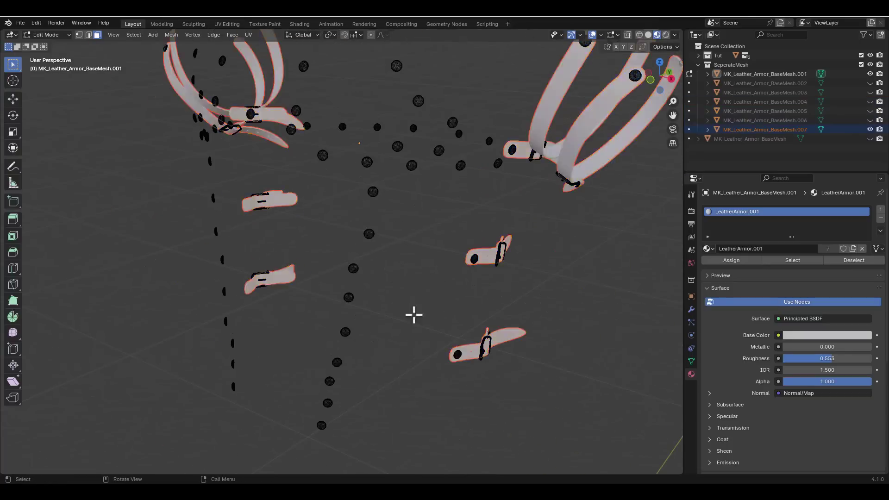
# Step: Leave Edit Mode and unhide all of the separated armor pieces
pyautogui.moveTo(413, 314); pyautogui.dragTo(627, 181, button='middle')
pyautogui.press('Tab')
pyautogui.hotkey('alt', 'h')
pyautogui.moveTo(437, 224); pyautogui.dragTo(517, 250, button='middle')
# Step: Select the meshes MK_Leather_Armor_BaseMesh.001 through .007 and start an FBX export
pyautogui.click(764, 74)
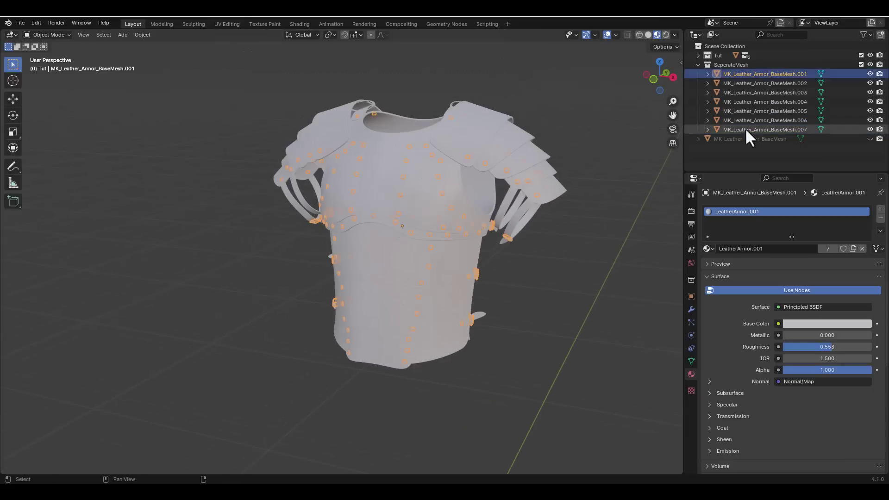
pyautogui.keyDown('shift'); pyautogui.click(745, 130); pyautogui.keyUp('shift')
pyautogui.click(20, 23)
pyautogui.moveTo(28, 163)
pyautogui.click(146, 258)
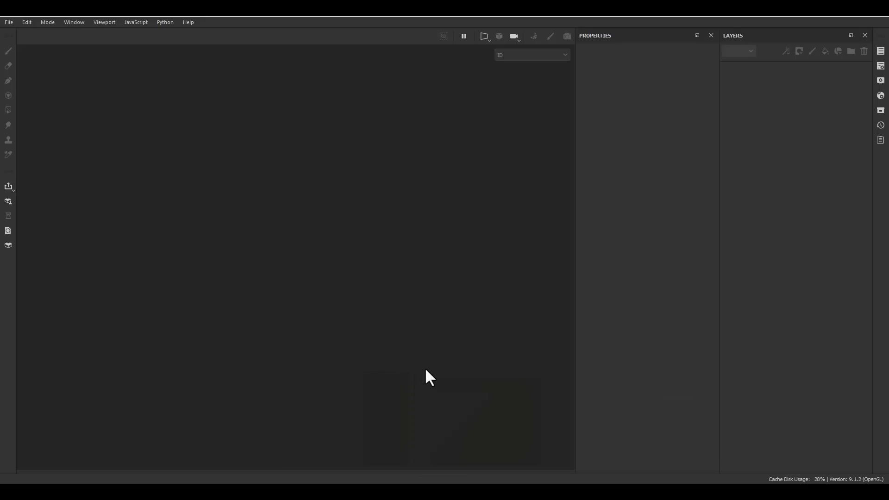
# Step: In Substance 3D Painter, create a new project from LeatherArmor_SM.fbx with the ASM - PBR Metallic Roughness template, and show its texture sets
pyautogui.moveTo(380, 498); pyautogui.dragTo(302, 231)
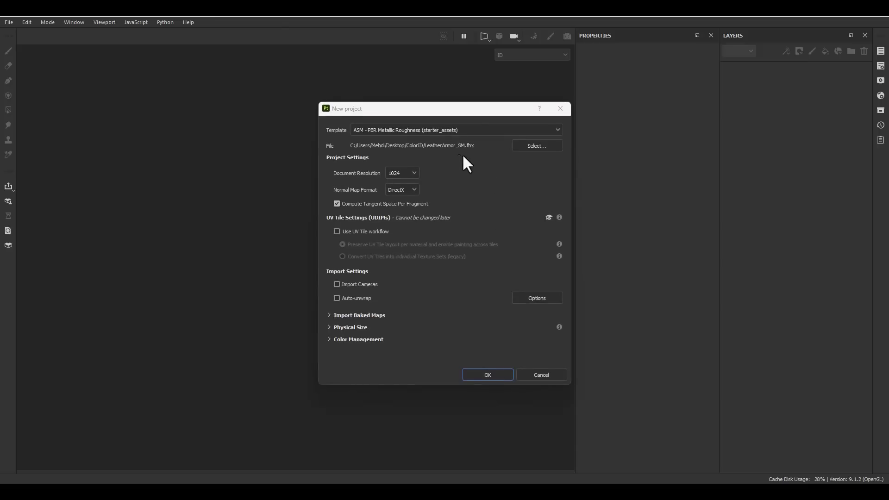
pyautogui.click(467, 377)
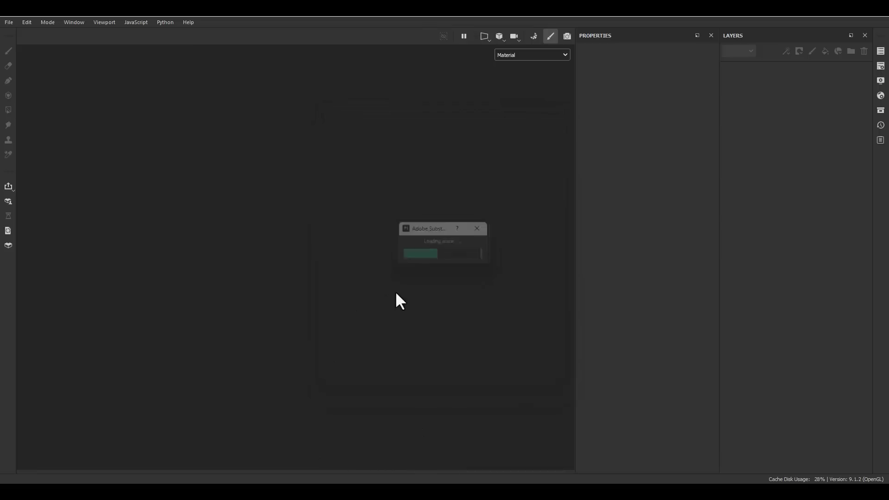
pyautogui.keyDown('alt'); pyautogui.moveTo(395, 291); pyautogui.dragTo(275, 289); pyautogui.keyUp('alt')
pyautogui.click(881, 51)
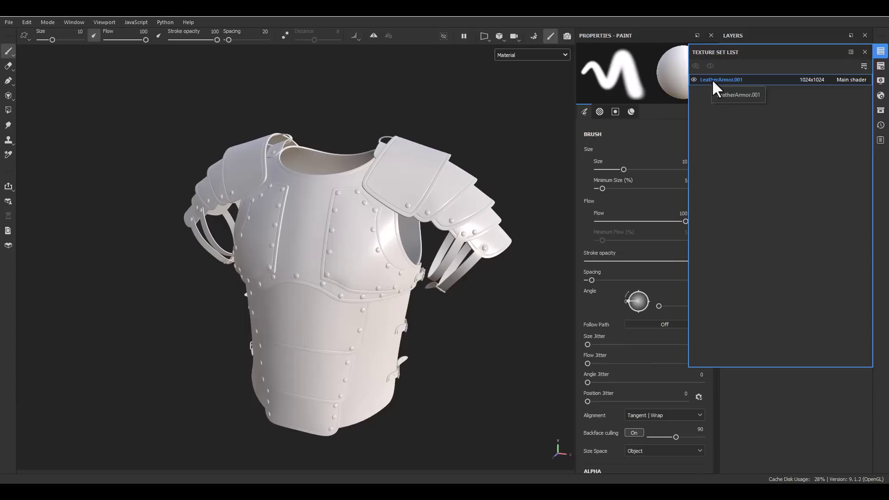
# Step: Switch to mesh map baking and enable only the ID map for baking
pyautogui.click(533, 37)
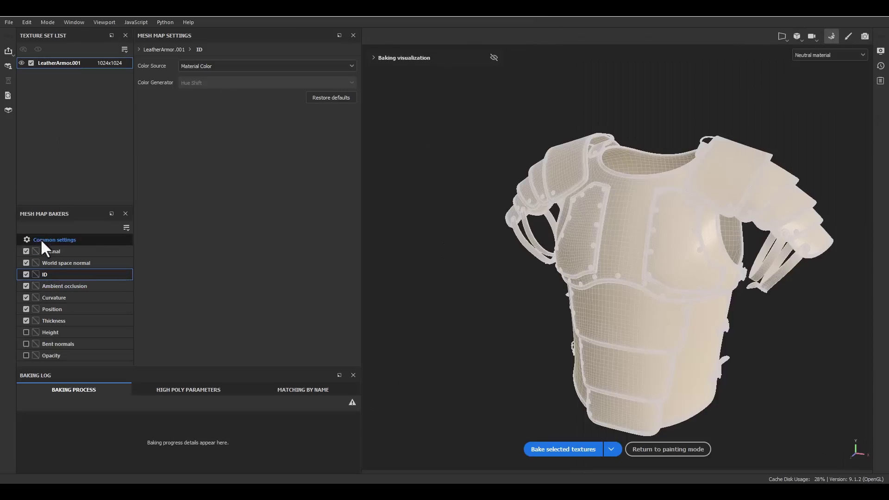
pyautogui.click(126, 228)
pyautogui.click(131, 248)
pyautogui.click(26, 274)
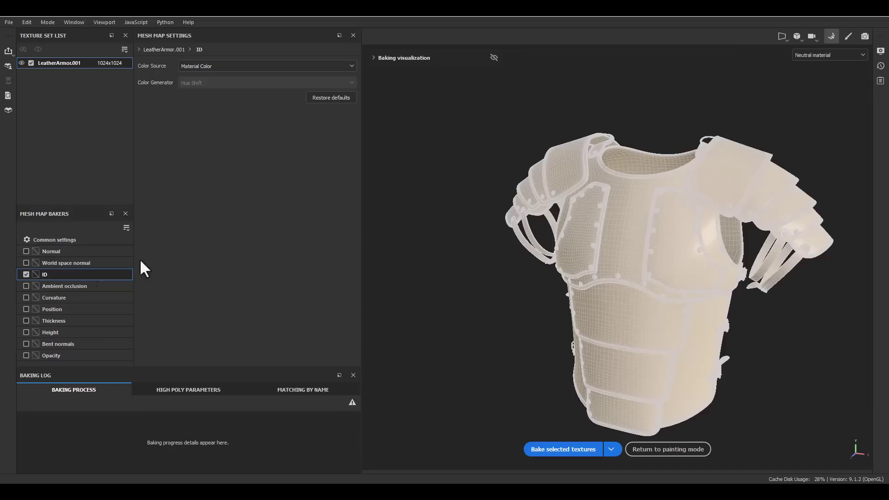
# Step: Turn off the baking visualization and display the ID mesh map on the armor
pyautogui.click(493, 58)
pyautogui.keyDown('alt'); pyautogui.moveTo(495, 153); pyautogui.dragTo(720, 166, button='middle'); pyautogui.keyUp('alt')
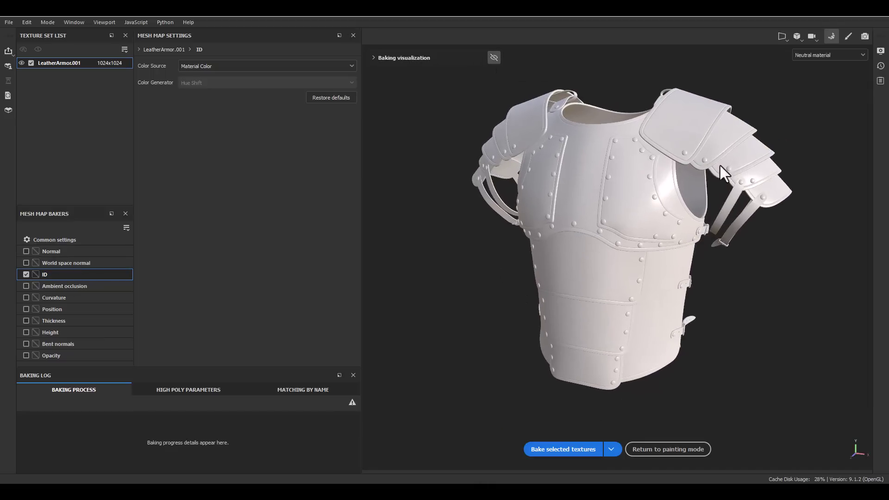
pyautogui.click(808, 58)
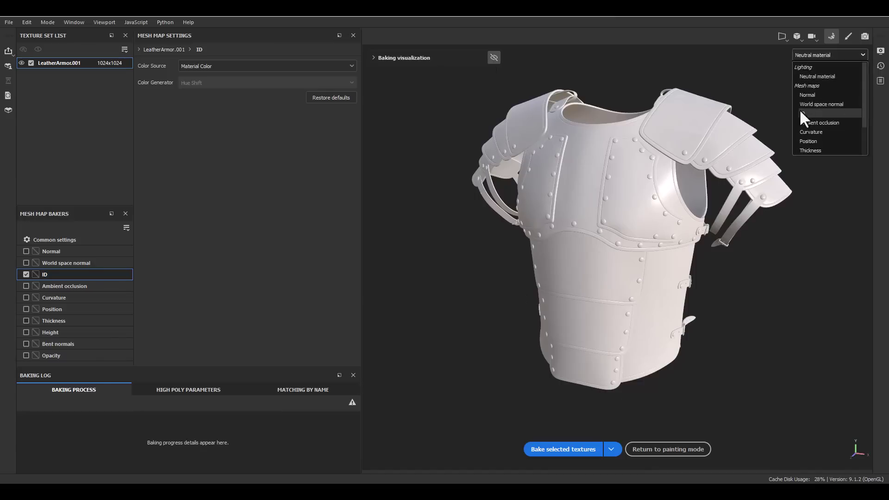
pyautogui.click(800, 109)
pyautogui.keyDown('alt'); pyautogui.moveTo(641, 237); pyautogui.dragTo(615, 255); pyautogui.keyUp('alt')
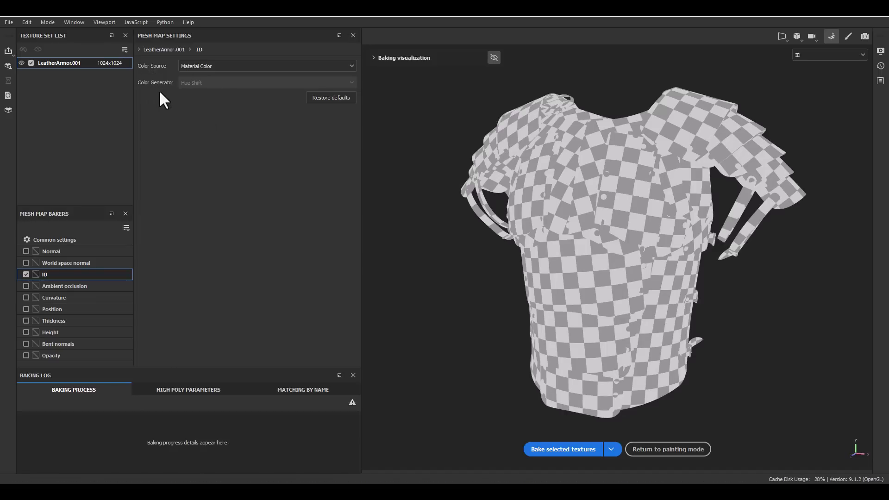
# Step: Bake the ID map with Mesh ID / Polygroup as the color source and Hue Shift as the color generator
pyautogui.click(188, 70)
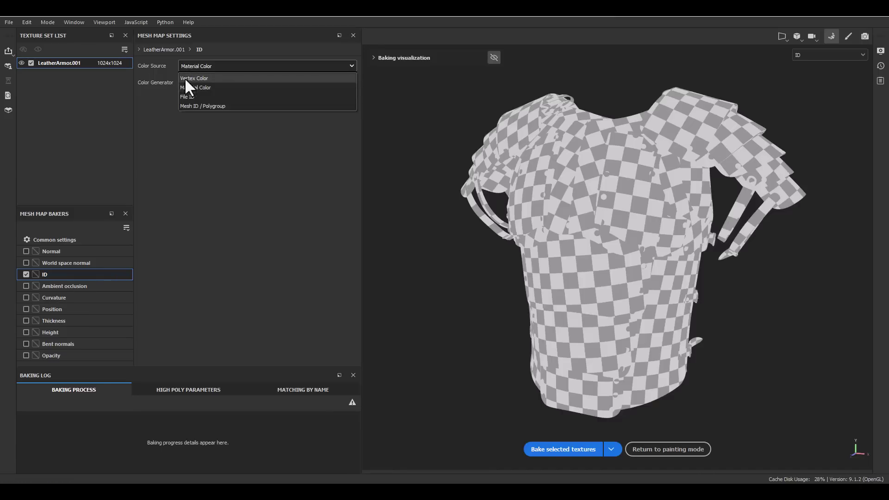
pyautogui.click(192, 107)
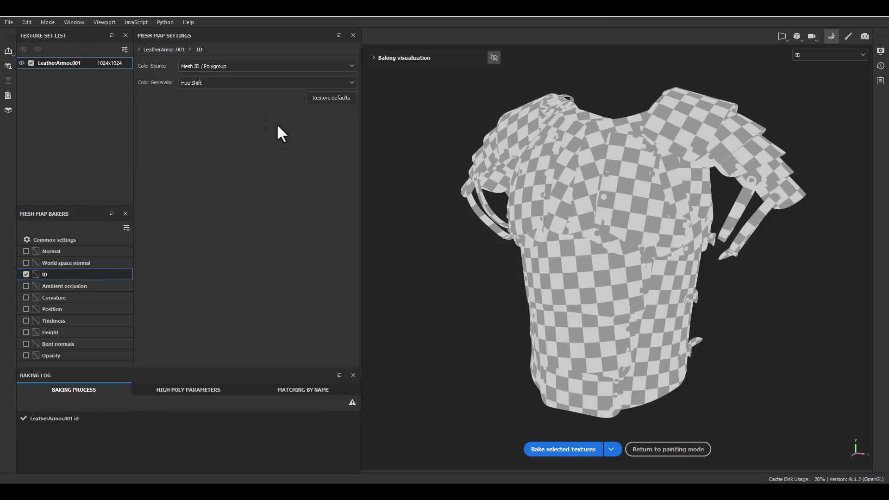
pyautogui.click(197, 83)
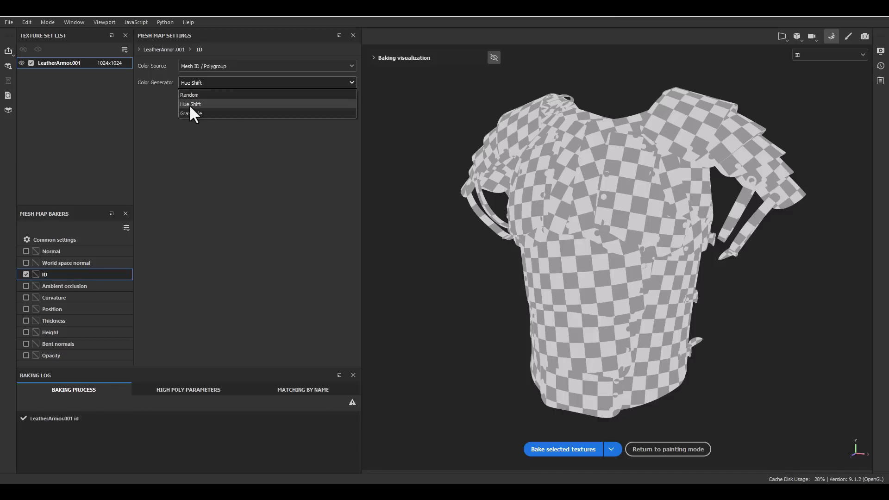
pyautogui.click(186, 107)
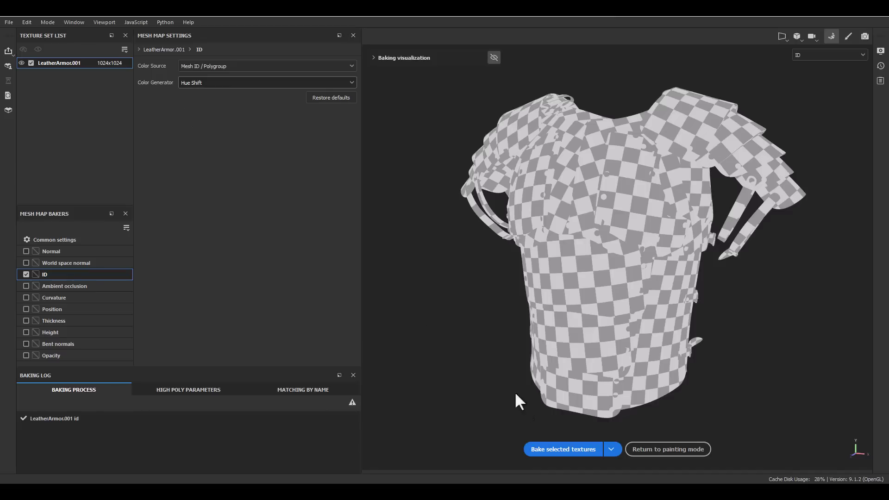
pyautogui.click(547, 445)
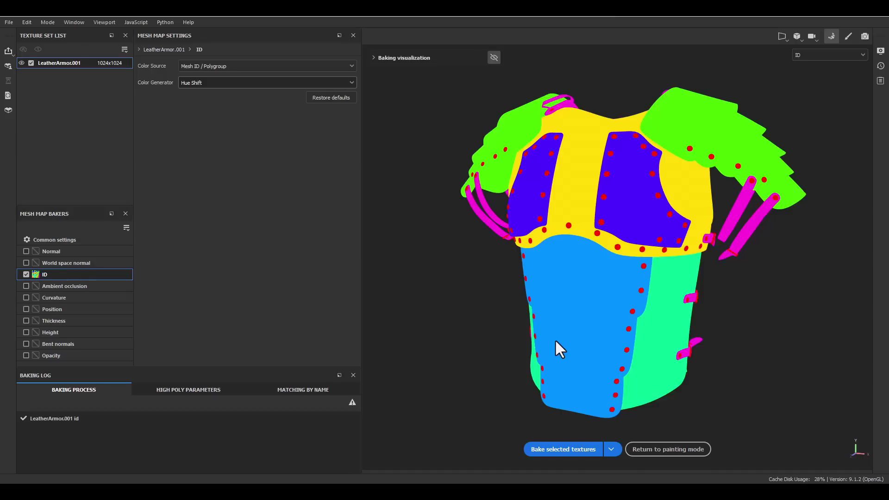
# Step: Rebake the ID map with the color generator set to Grayscale
pyautogui.click(193, 83)
pyautogui.click(193, 113)
pyautogui.click(544, 447)
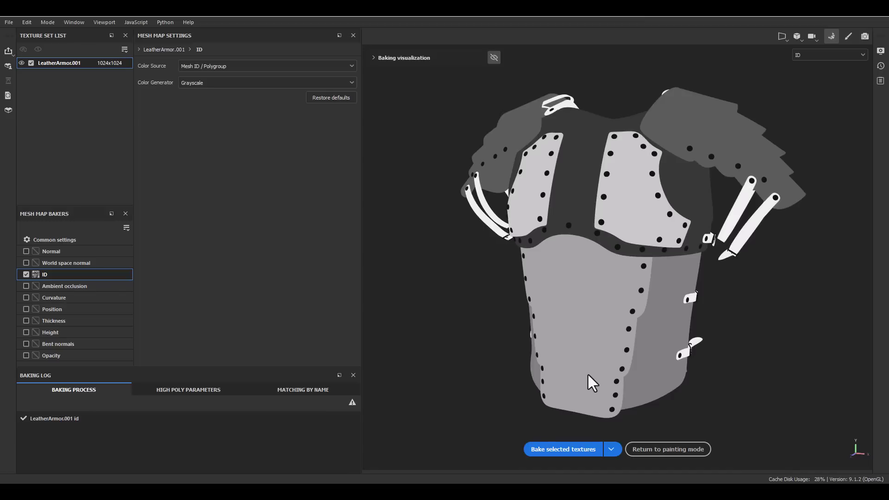
# Step: Set the color generator back to Hue Shift and rebake the ID map
pyautogui.click(250, 83)
pyautogui.click(191, 104)
pyautogui.click(587, 449)
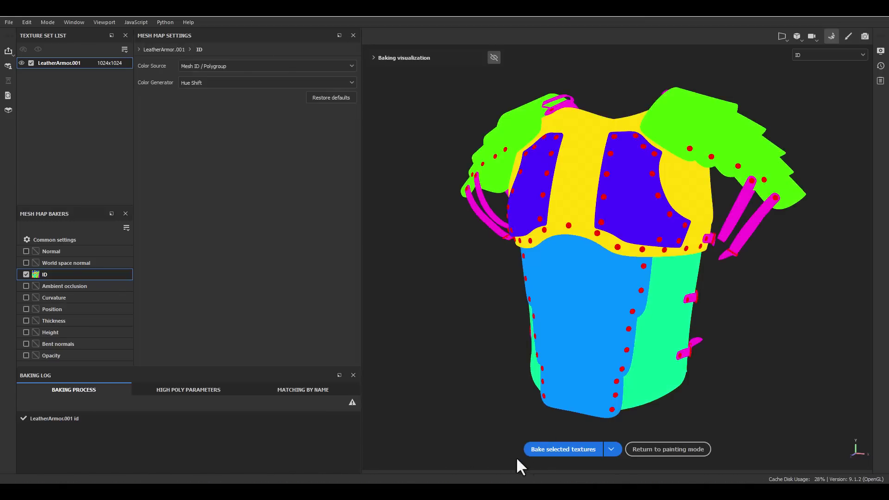
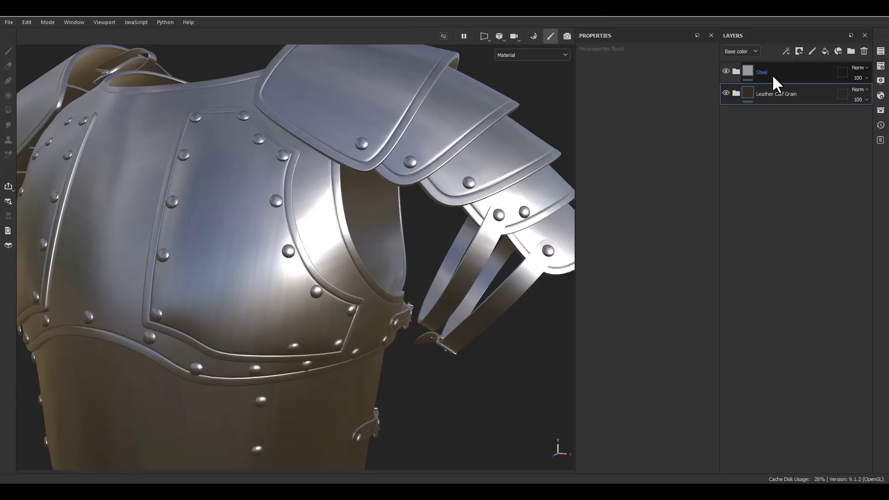
# Step: Mask the Steel layer with a color selection that picks the red ID color of the rivets
pyautogui.rightClick(772, 76)
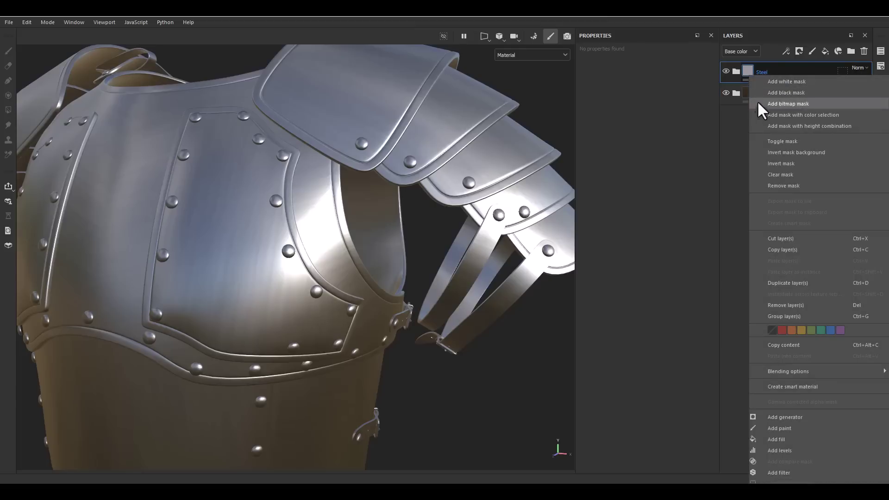
pyautogui.click(776, 115)
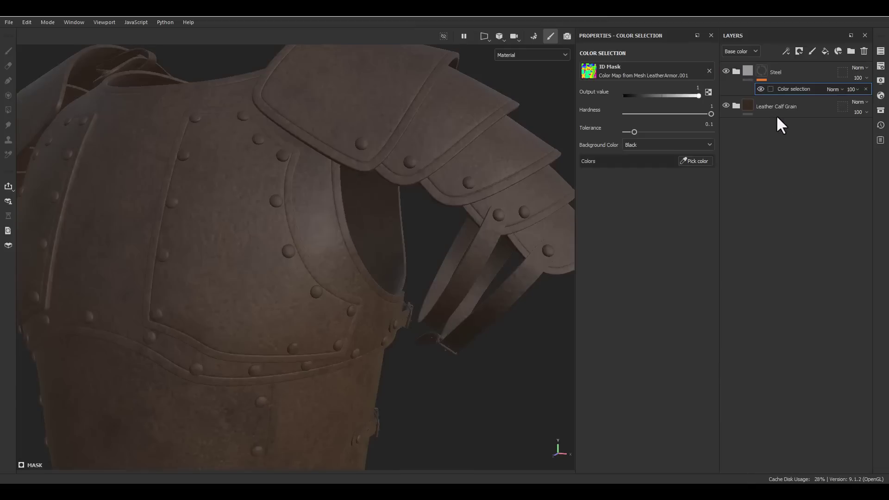
pyautogui.click(689, 162)
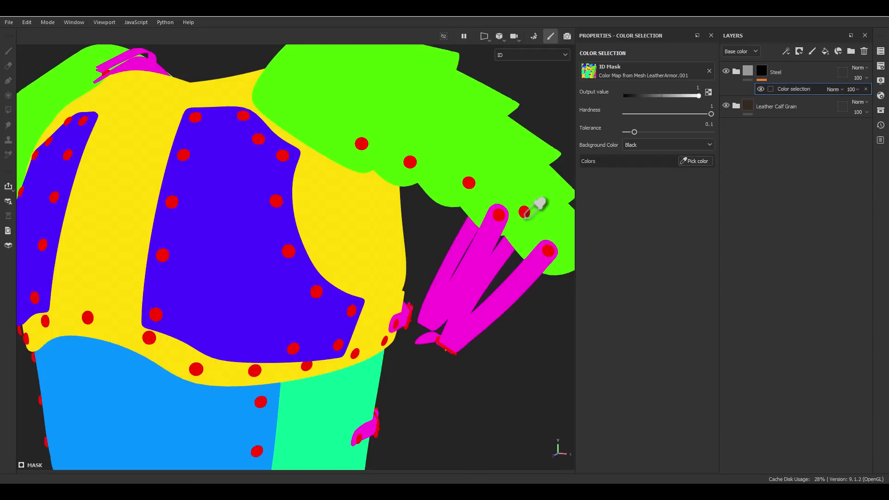
pyautogui.click(361, 140)
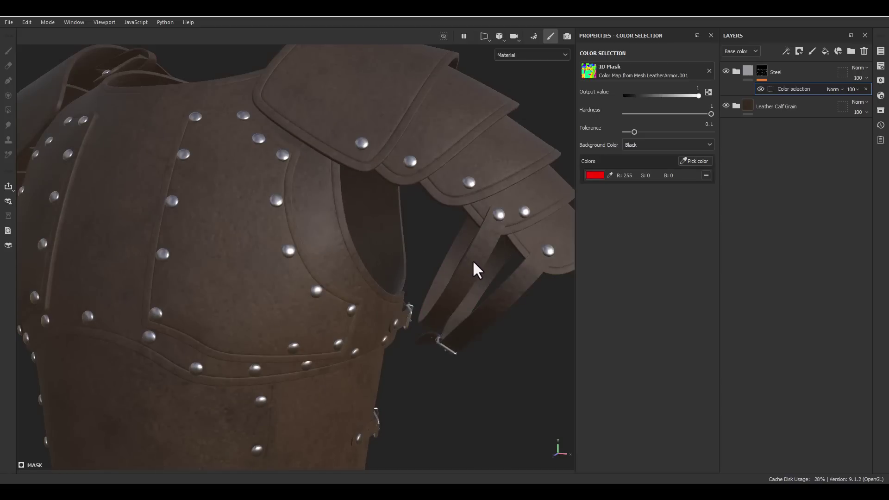
# Step: Add the yellow ID color of the chest section to the Steel layer's color selection mask
pyautogui.keyDown('alt'); pyautogui.moveTo(551, 231); pyautogui.dragTo(419, 200); pyautogui.keyUp('alt')
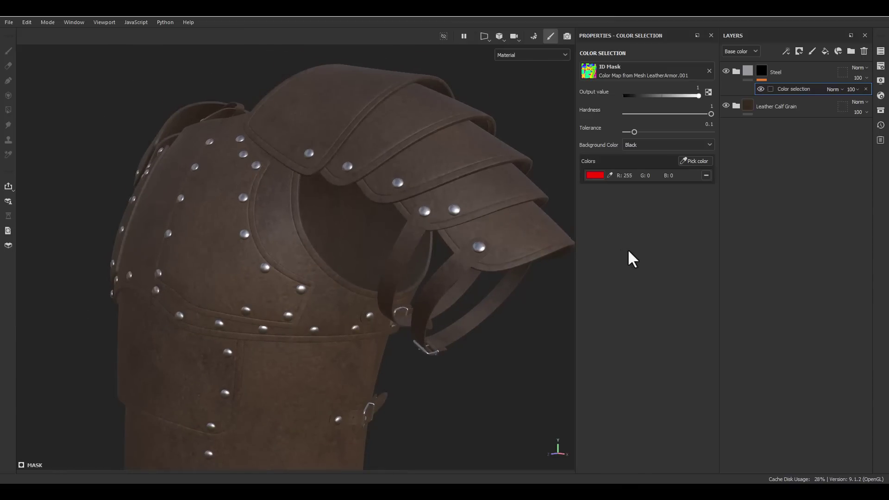
pyautogui.click(697, 163)
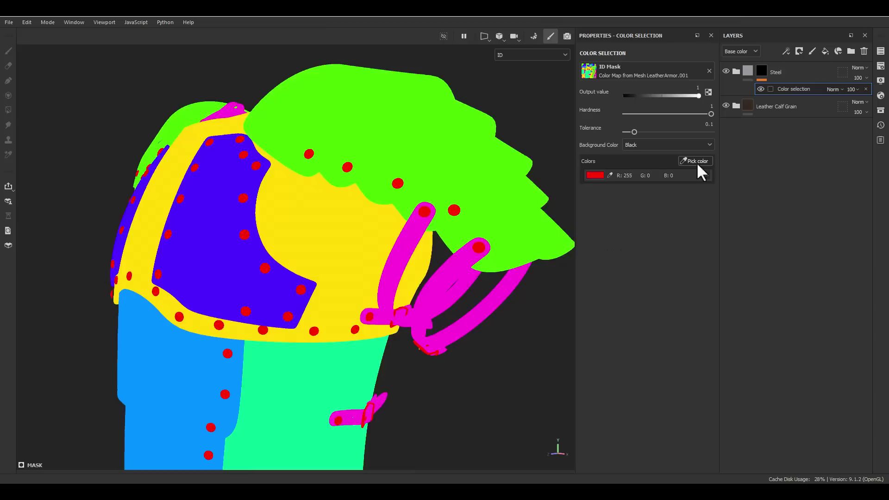
pyautogui.click(311, 234)
pyautogui.keyDown('alt'); pyautogui.moveTo(325, 259); pyautogui.dragTo(572, 218); pyautogui.keyUp('alt')
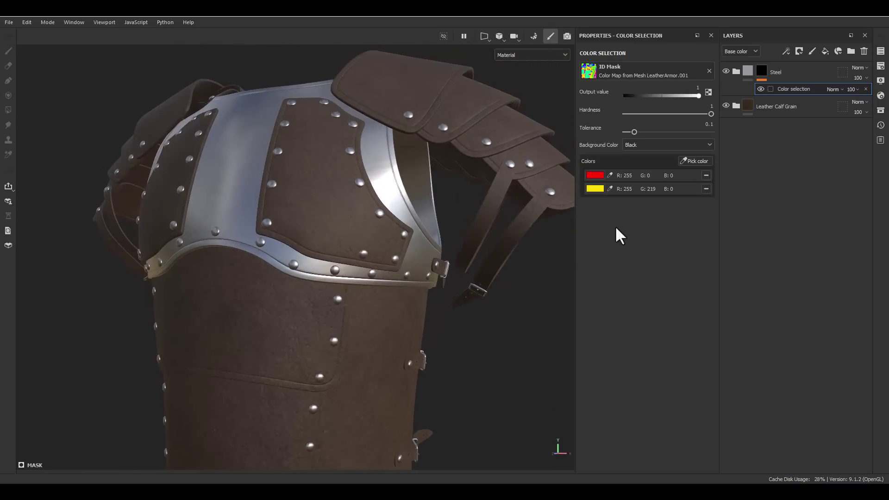
# Step: Try blue and dark green for the second color in the mask's color selection, and remove that color entry
pyautogui.click(602, 189)
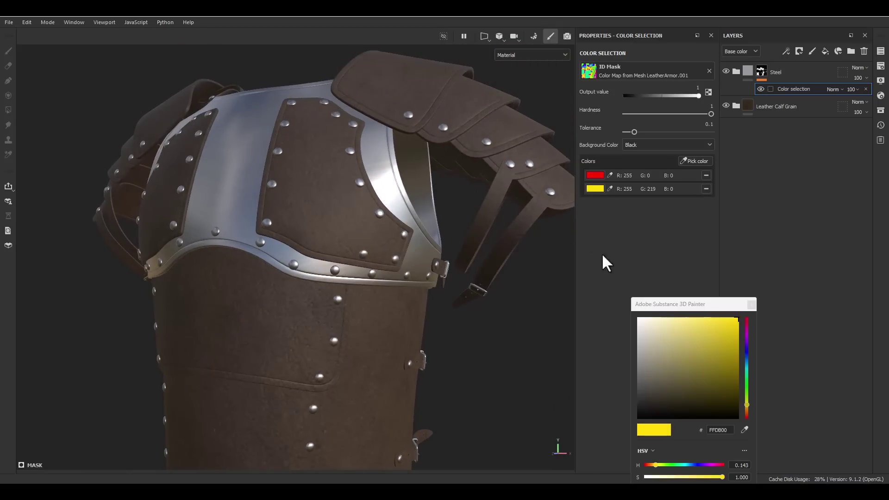
pyautogui.moveTo(744, 340); pyautogui.dragTo(746, 353)
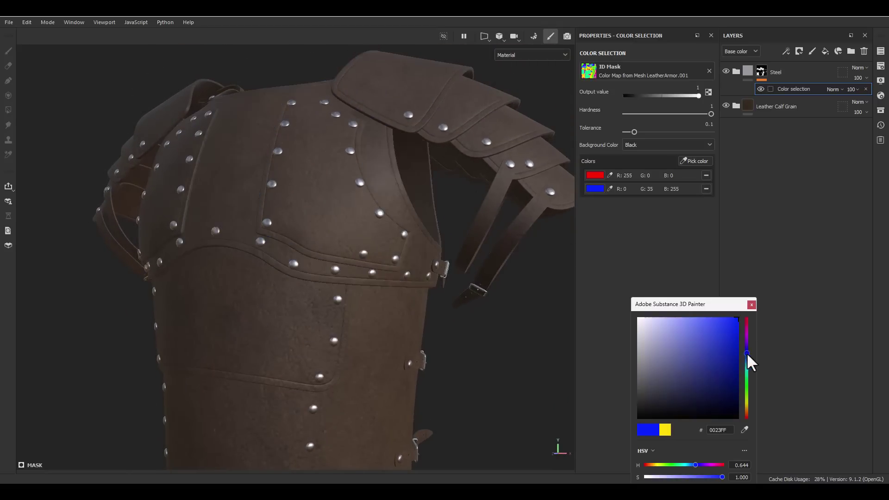
pyautogui.click(746, 387)
pyautogui.click(700, 347)
pyautogui.click(702, 397)
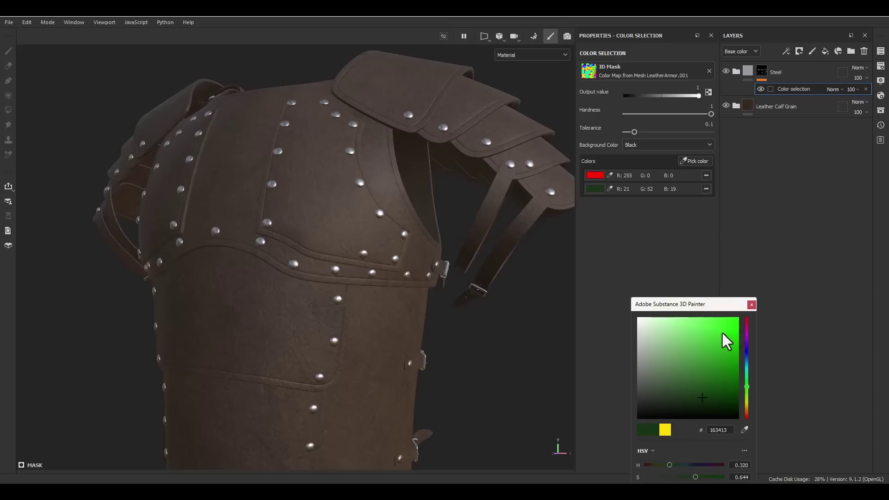
pyautogui.click(750, 305)
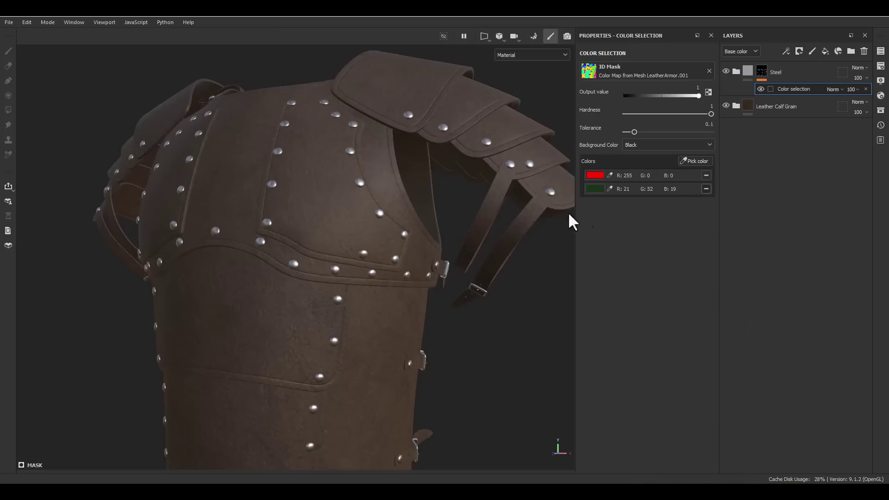
pyautogui.click(705, 188)
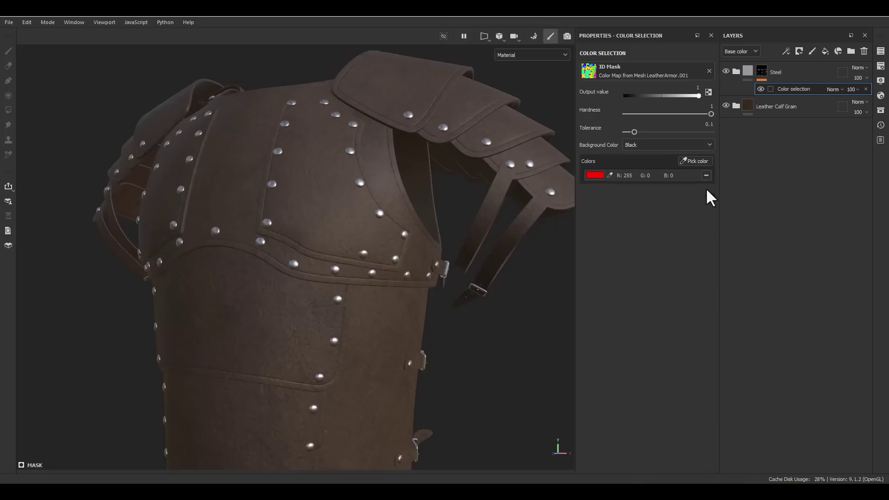
pyautogui.keyDown('alt'); pyautogui.moveTo(446, 232); pyautogui.dragTo(422, 206, button='right'); pyautogui.keyUp('alt')
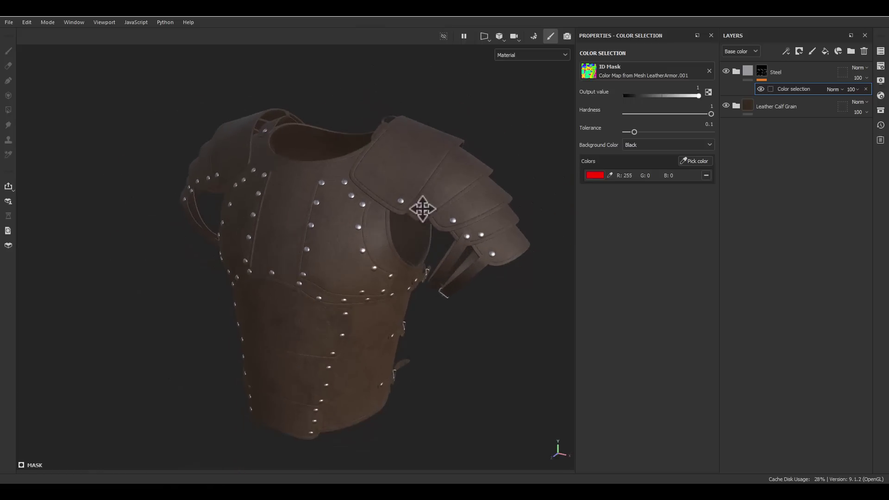
pyautogui.keyDown('alt'); pyautogui.moveTo(404, 223); pyautogui.dragTo(410, 209, button='middle'); pyautogui.keyUp('alt')
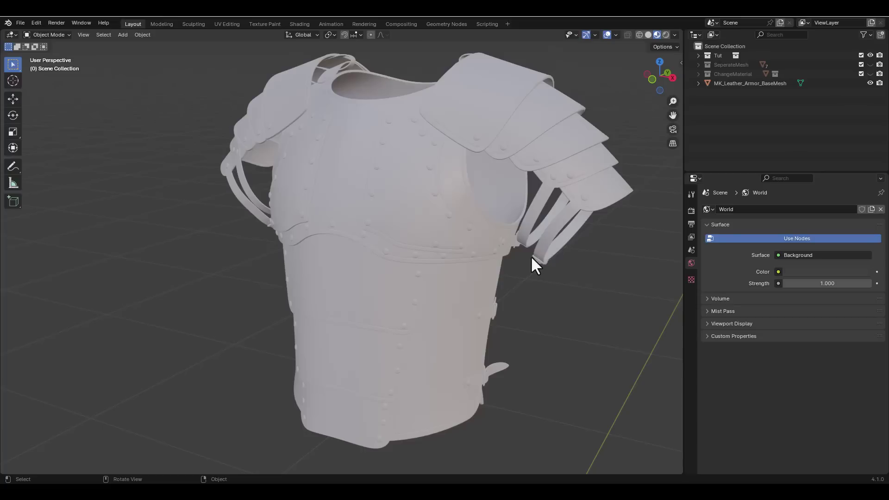
# Step: In Blender, duplicate the MK_Leather_Armor_BaseMesh object and hide the original
pyautogui.moveTo(590, 292); pyautogui.dragTo(634, 300, button='middle')
pyautogui.click(423, 219)
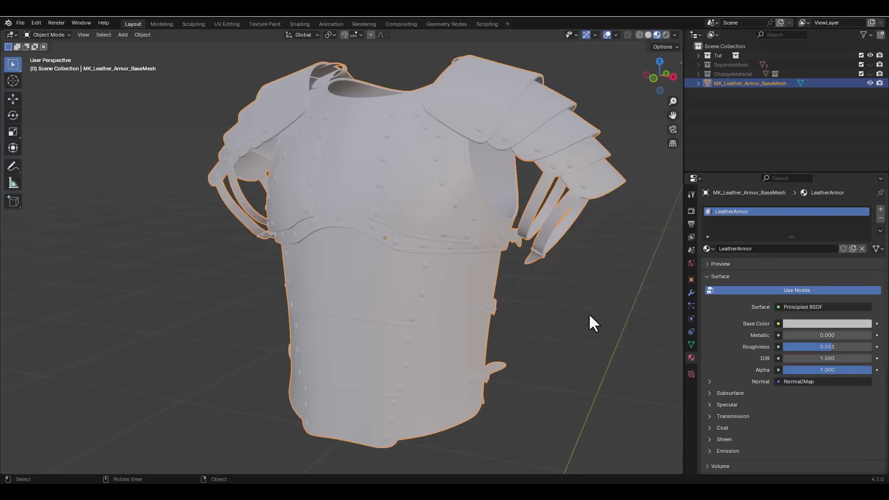
pyautogui.moveTo(615, 304)
pyautogui.mouseDown(button='middle')
pyautogui.moveTo(584, 310)
pyautogui.moveTo(599, 302)
pyautogui.mouseUp(button='middle')
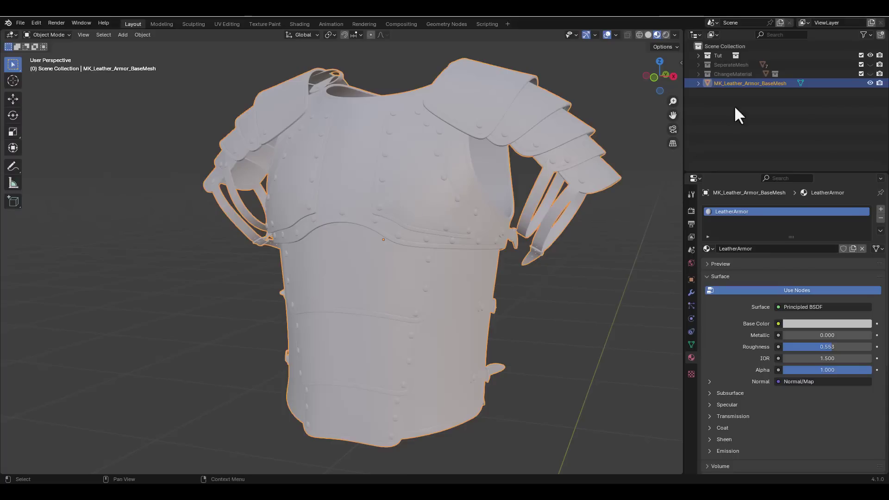
pyautogui.hotkey('ctrl', 'c')
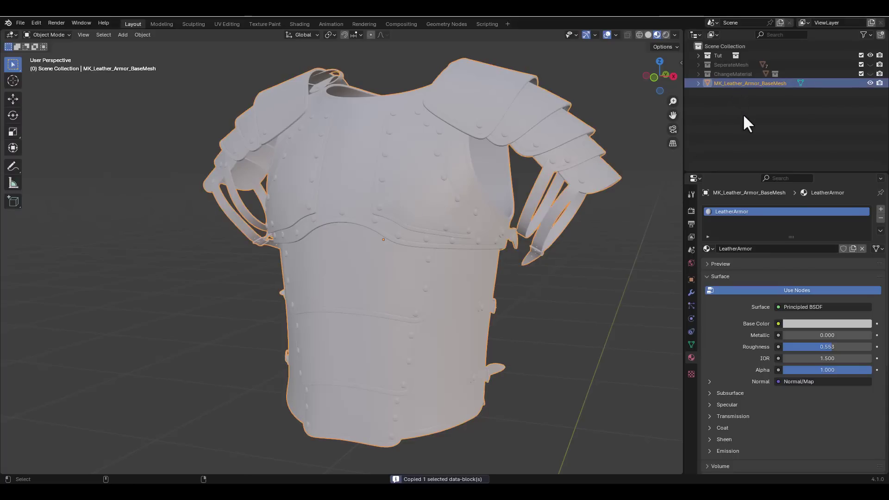
pyautogui.hotkey('ctrl', 'v')
pyautogui.click(867, 83)
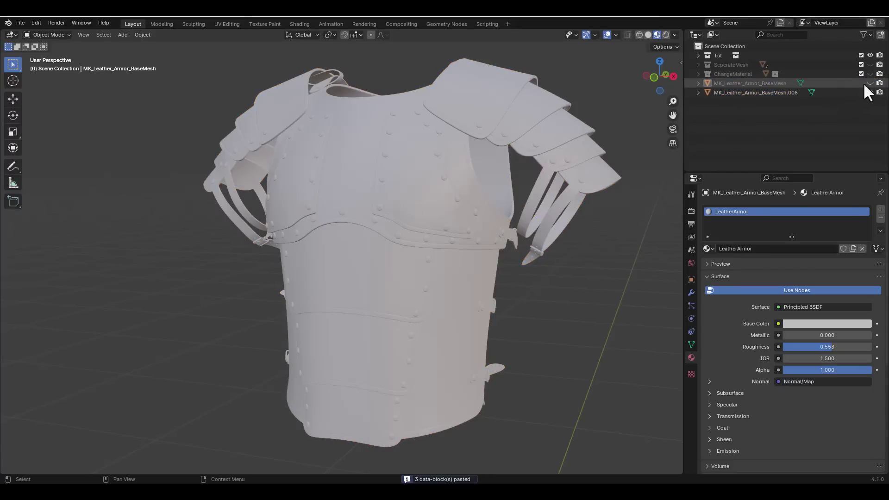
# Step: Rename the duplicated armor mesh MK_Leather_Armor_BaseMesh.ColorMaterial and clear the selection
pyautogui.doubleClick(792, 92)
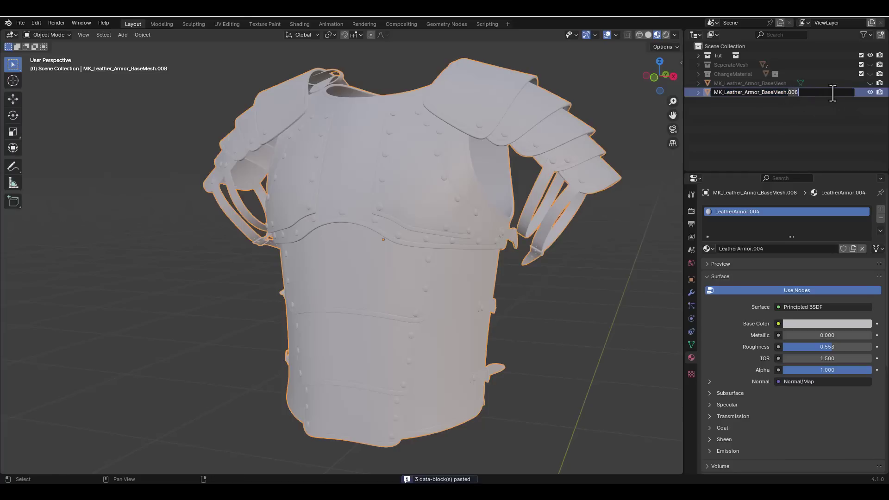
pyautogui.write('ColorCh')
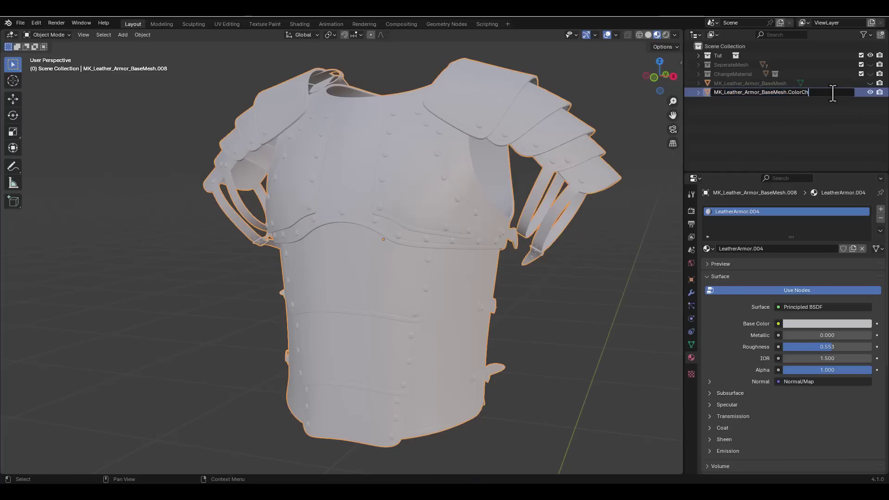
pyautogui.press('BackSpace')
pyautogui.press('BackSpace')
pyautogui.write('Material')
pyautogui.press('Return')
pyautogui.hotkey('alt', 'a')
# Step: In Edit Mode on the ColorMaterial mesh, add a second material slot with a new material whose base color is bright red
pyautogui.click(433, 279)
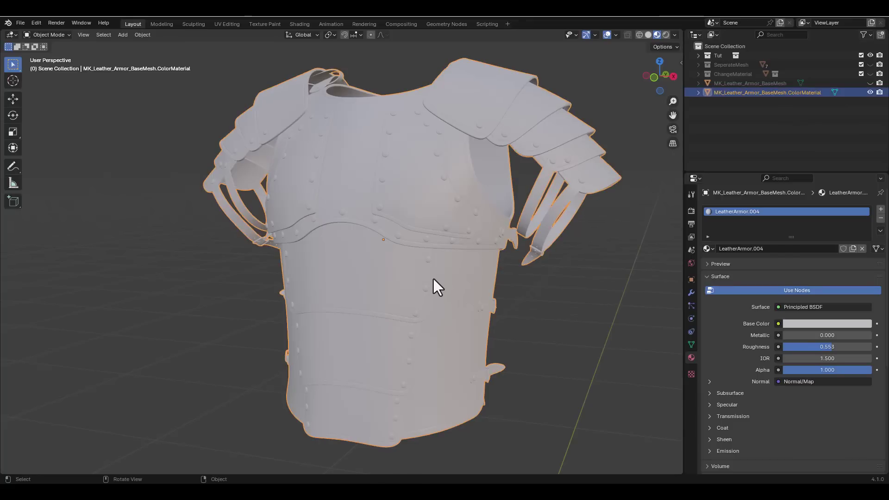
pyautogui.press('Tab')
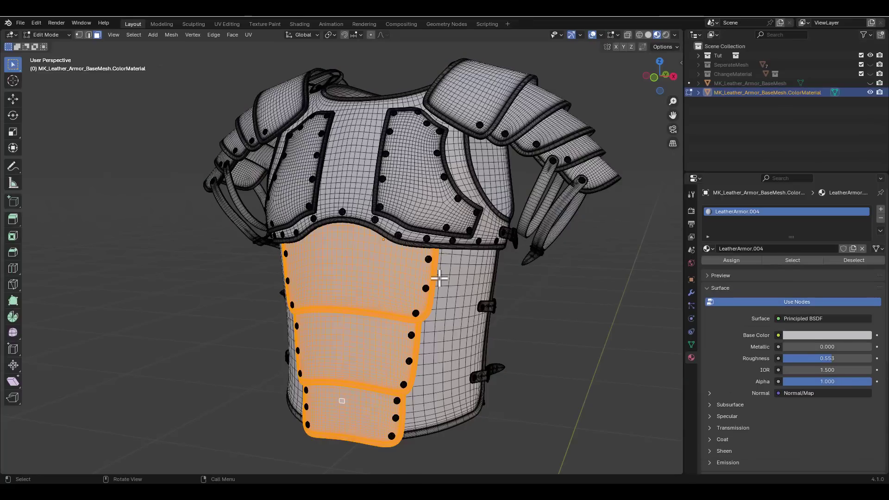
pyautogui.click(881, 209)
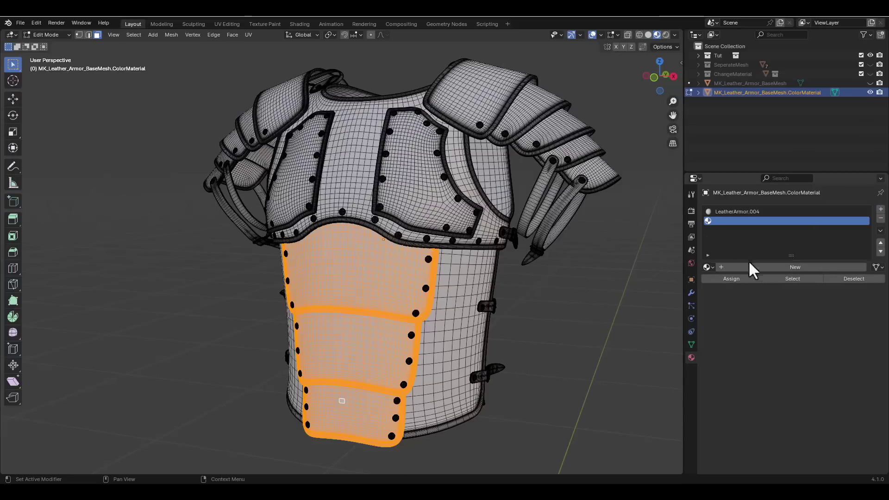
pyautogui.click(741, 267)
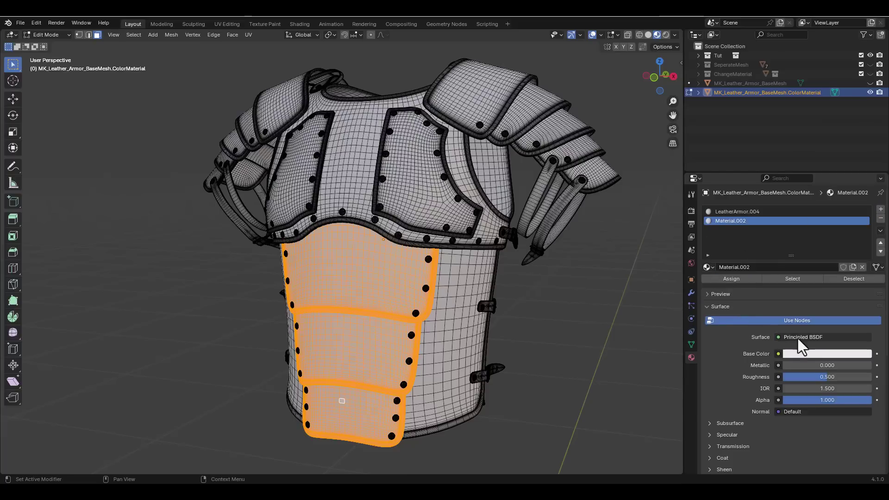
pyautogui.click(808, 353)
pyautogui.moveTo(827, 276); pyautogui.dragTo(822, 288)
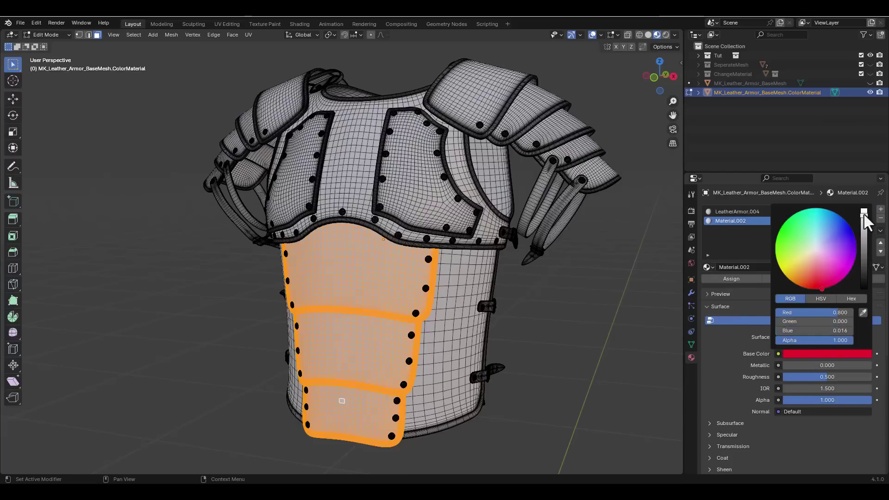
pyautogui.moveTo(865, 223); pyautogui.dragTo(864, 212)
pyautogui.press('Tab')
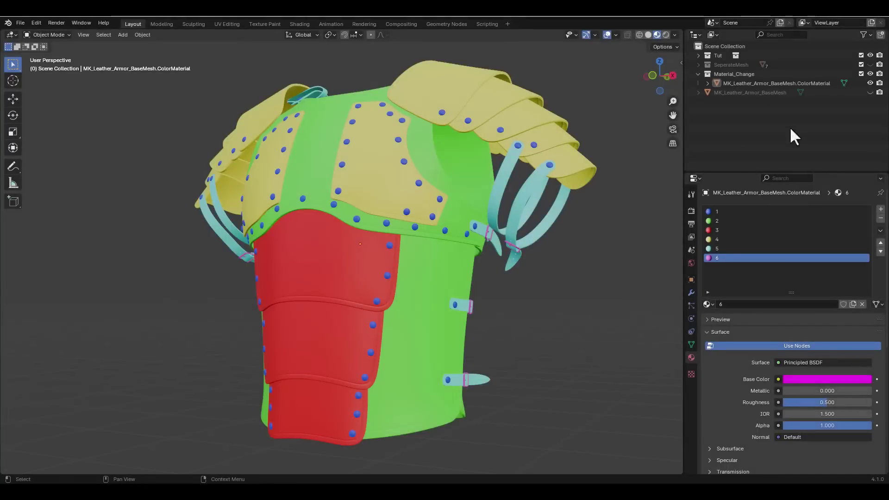
# Step: Select the ColorMaterial armor mesh and examine the material colors on its parts
pyautogui.click(777, 83)
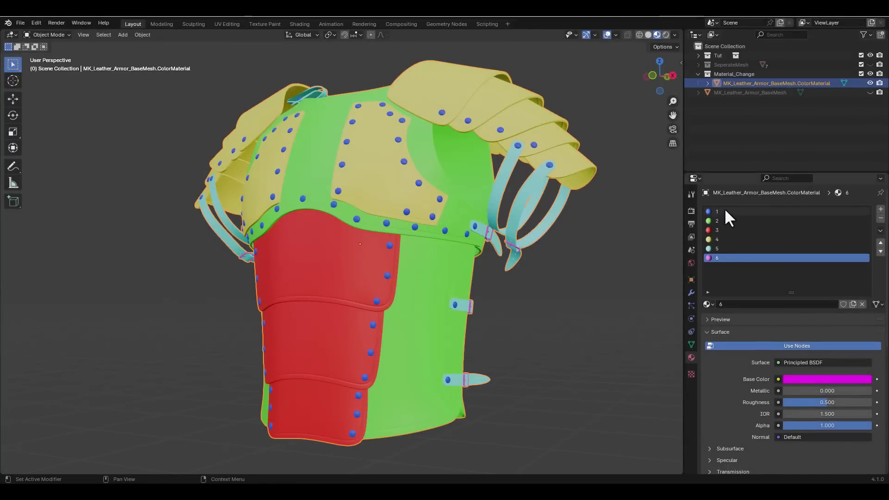
pyautogui.moveTo(409, 240); pyautogui.dragTo(426, 236, button='middle')
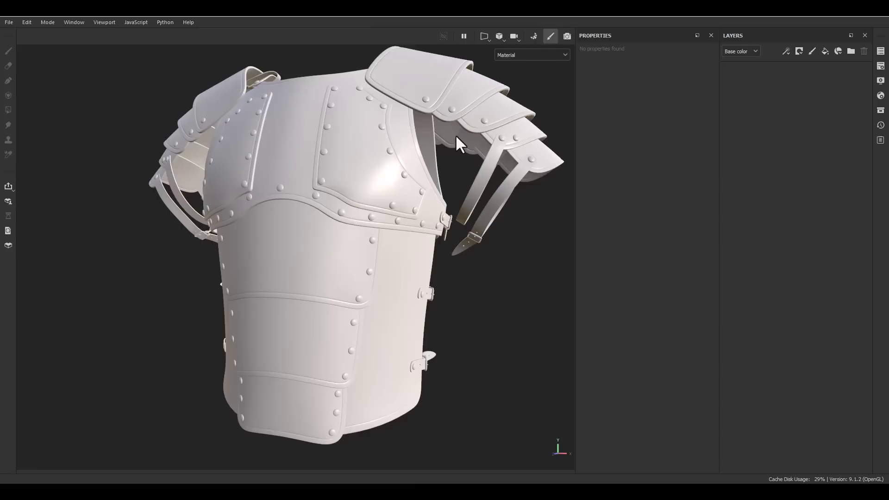
# Step: In Substance 3D Painter, load LeatherArmor_CM.fbx as the high definition mesh in the common baking settings for LeatherArmor.001
pyautogui.click(880, 51)
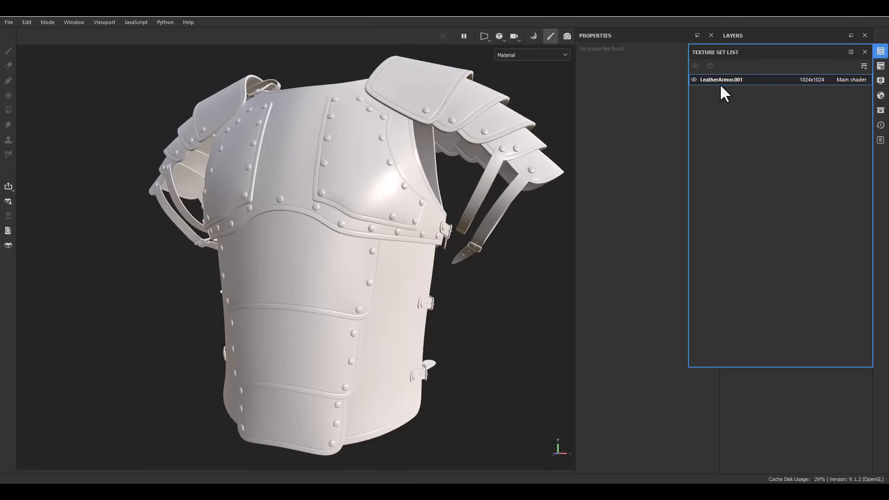
pyautogui.click(535, 36)
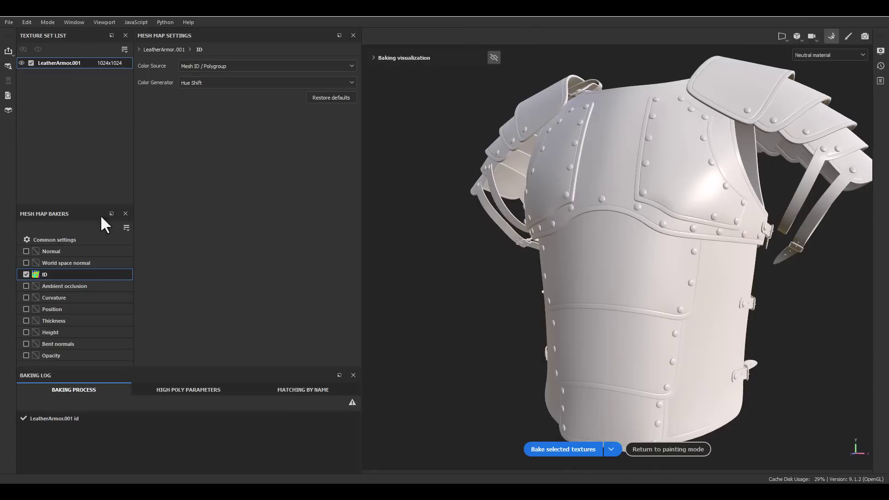
pyautogui.click(43, 241)
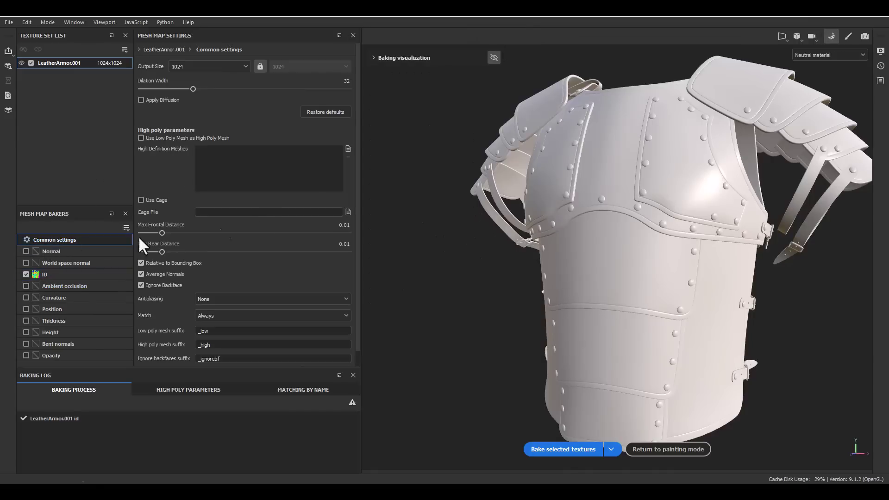
pyautogui.click(348, 149)
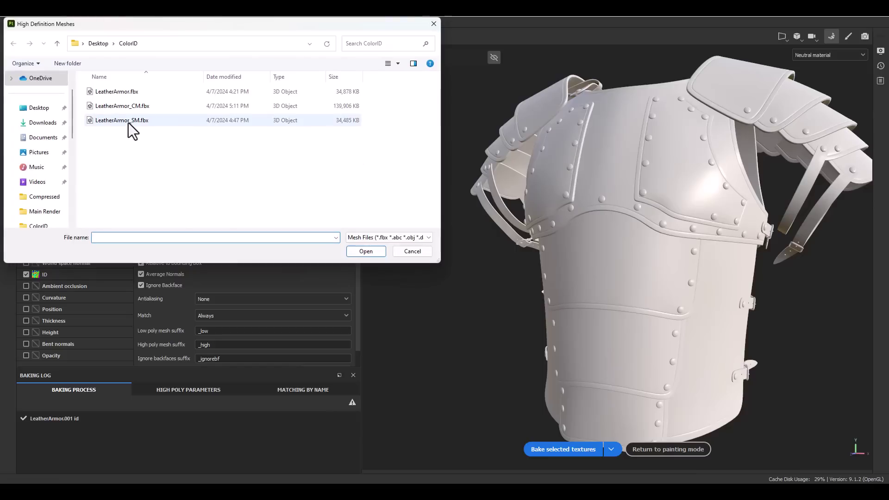
pyautogui.click(137, 107)
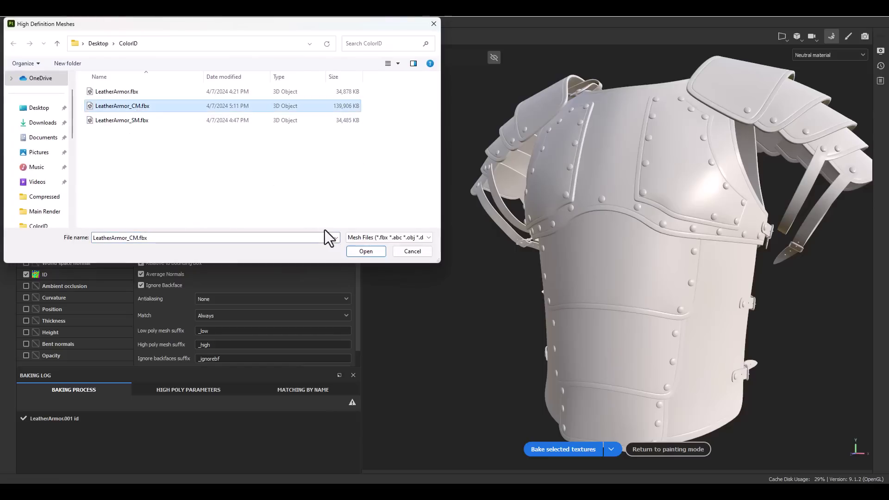
pyautogui.click(365, 250)
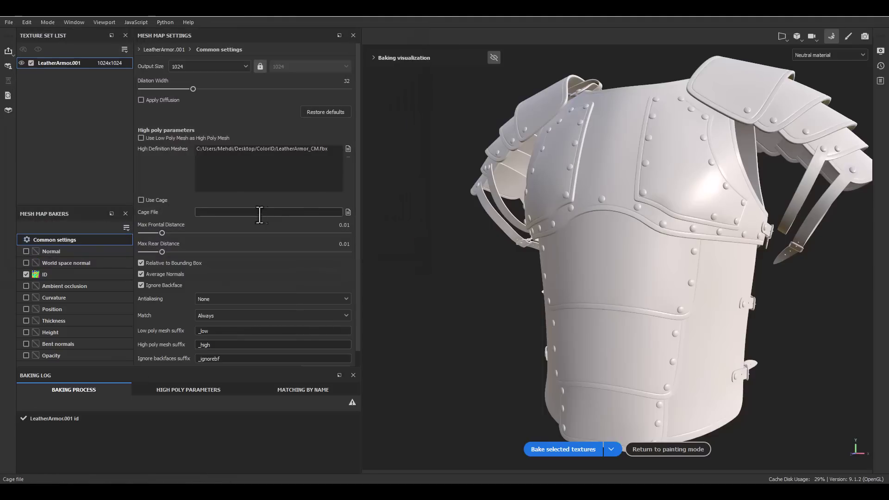
pyautogui.keyDown('alt'); pyautogui.moveTo(618, 217); pyautogui.dragTo(587, 238); pyautogui.keyUp('alt')
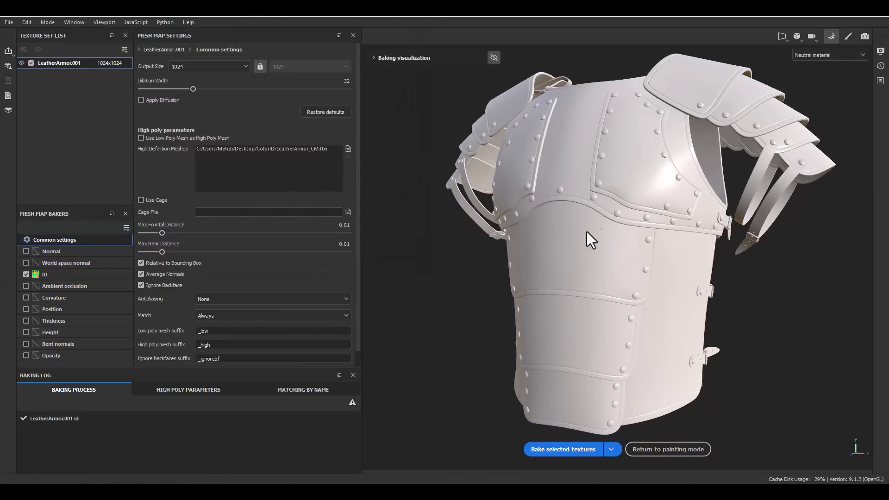
# Step: Turn on the baking visualization and set the max frontal distance to 0.0024
pyautogui.click(491, 56)
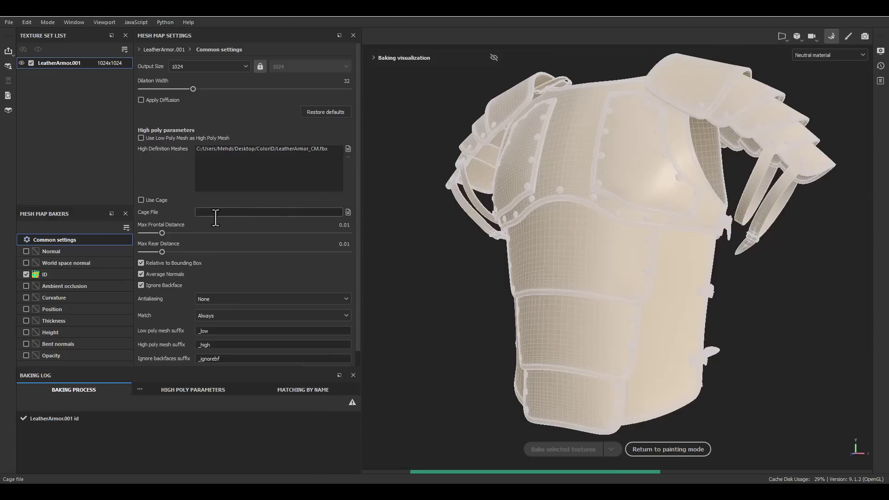
pyautogui.moveTo(162, 233); pyautogui.dragTo(152, 237)
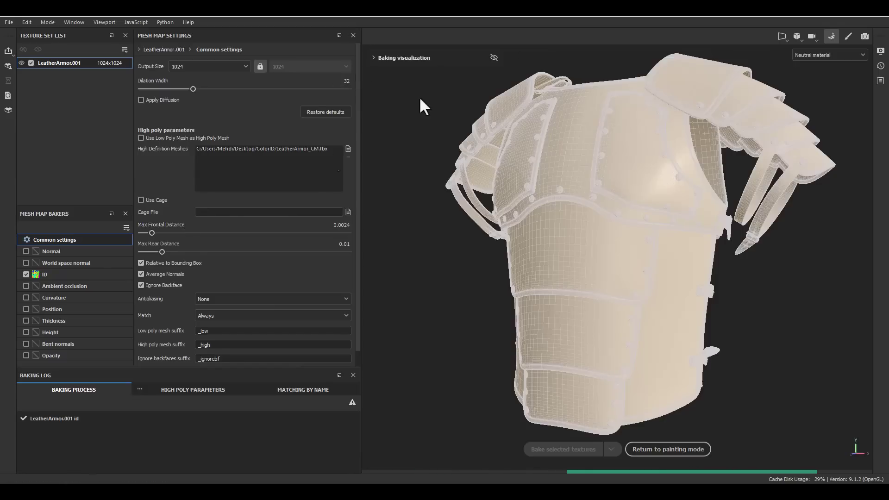
# Step: Set the ID baker's color source to Material Color and bake the selected map
pyautogui.click(48, 274)
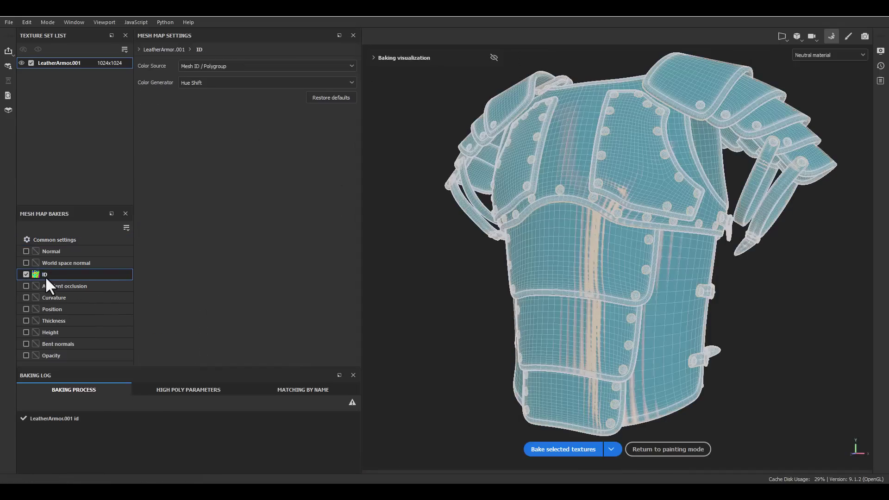
pyautogui.click(209, 68)
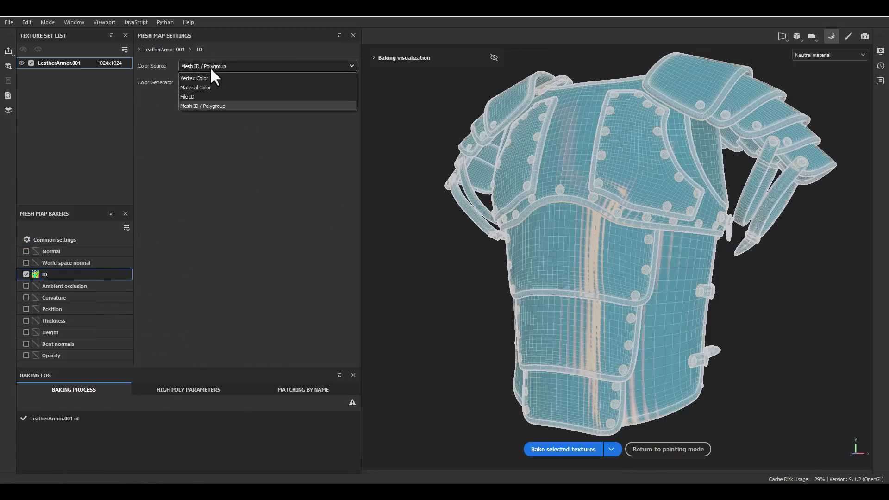
pyautogui.click(194, 89)
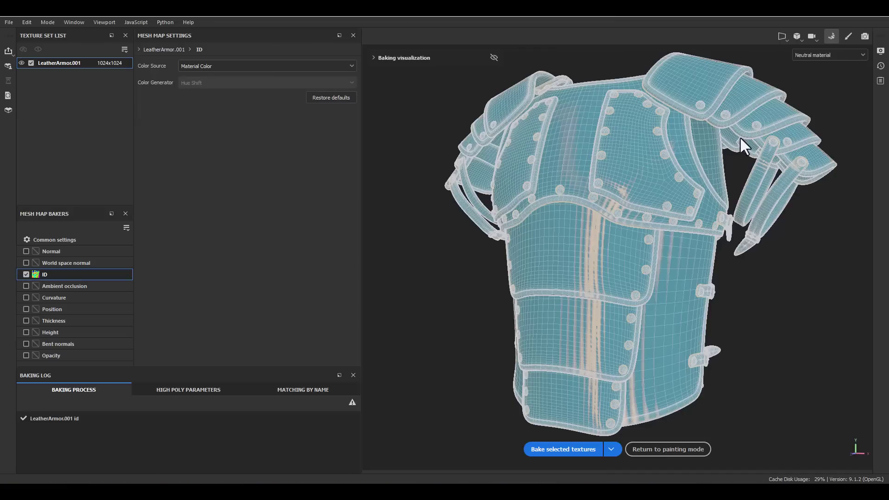
pyautogui.click(552, 448)
# Step: Hide the baking visualization and display the baked ID mesh map on the armor
pyautogui.click(494, 57)
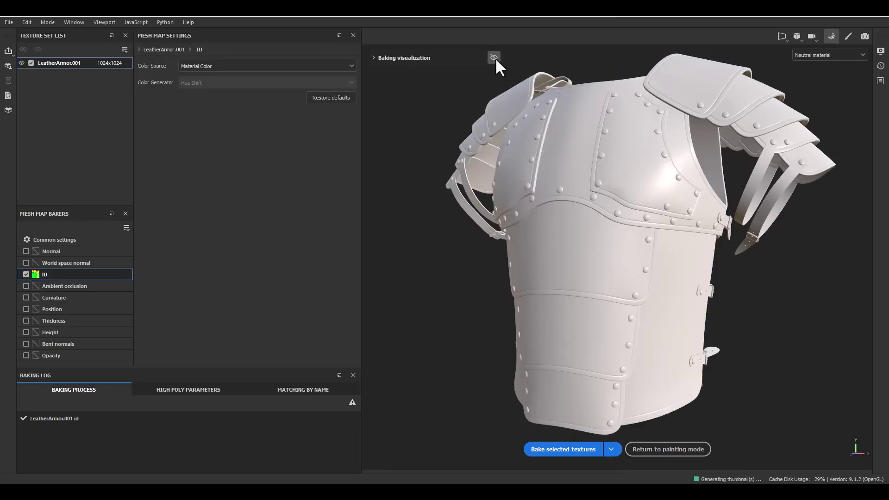
pyautogui.click(819, 54)
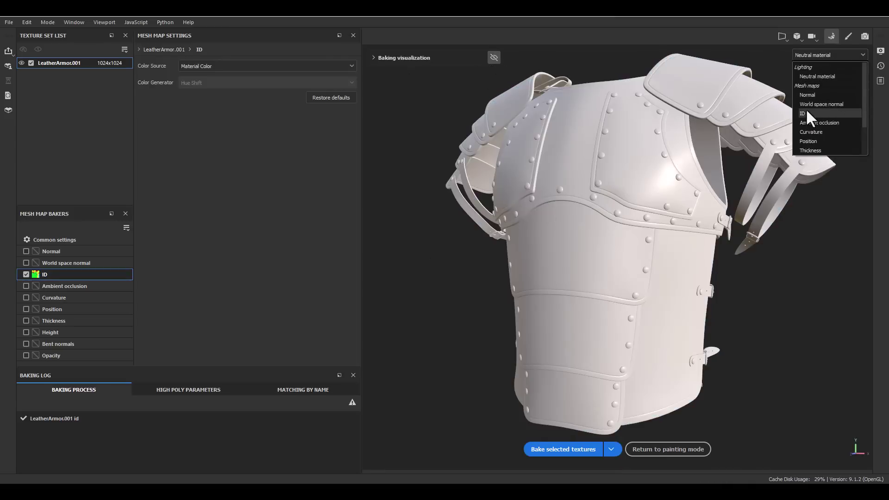
pyautogui.click(806, 113)
# Step: Examine the ID colors on the plates, rivets, straps and buckles, and compare them with the material colors of the mesh in Blender
pyautogui.keyDown('alt'); pyautogui.moveTo(657, 238); pyautogui.dragTo(591, 246); pyautogui.keyUp('alt')
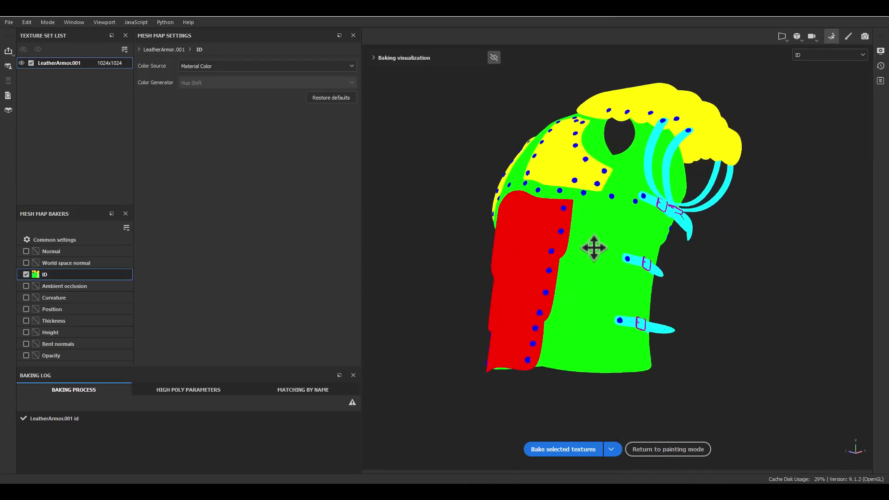
pyautogui.scroll(5, 710, 213)
pyautogui.scroll(3, 710, 214)
pyautogui.keyDown('alt'); pyautogui.moveTo(666, 224); pyautogui.dragTo(602, 180); pyautogui.keyUp('alt')
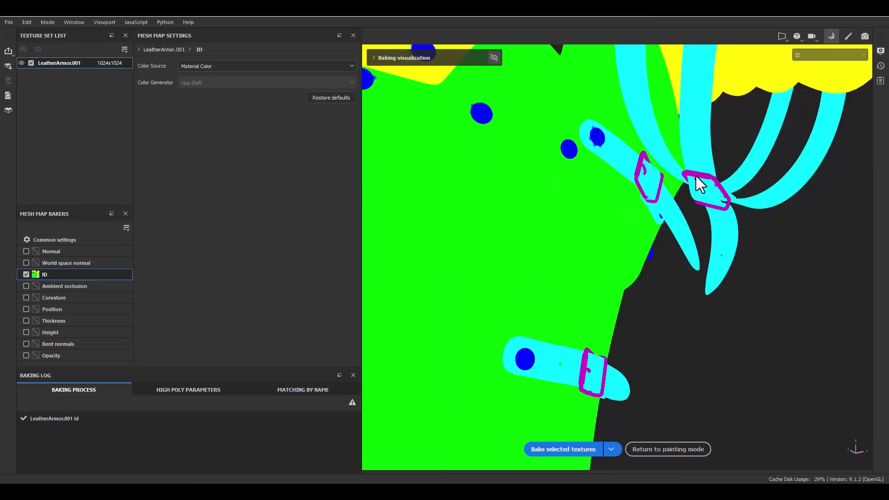
pyautogui.scroll(-3, 601, 180)
pyautogui.keyDown('alt'); pyautogui.moveTo(614, 225); pyautogui.dragTo(675, 205); pyautogui.keyUp('alt')
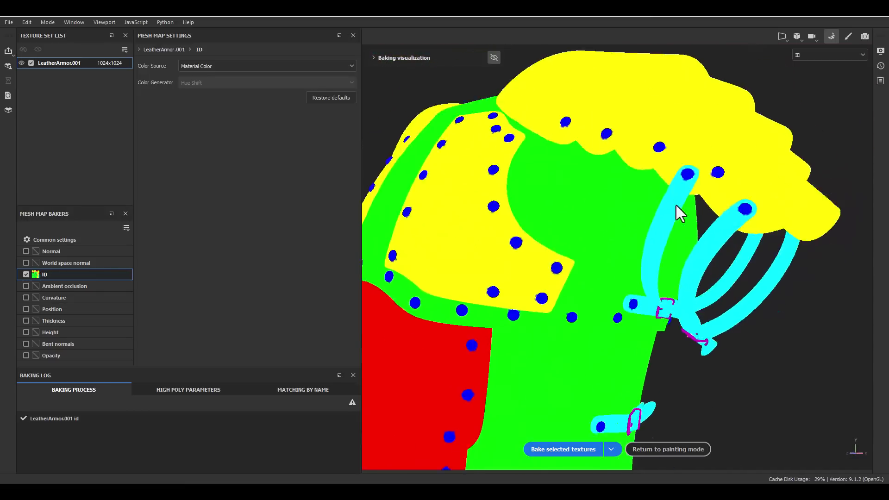
pyautogui.keyDown('alt'); pyautogui.moveTo(675, 205); pyautogui.dragTo(718, 252, button='right'); pyautogui.keyUp('alt')
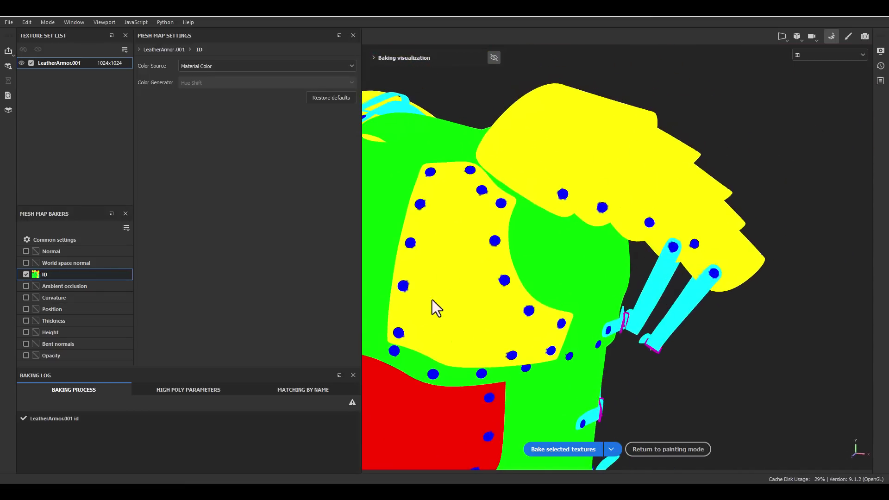
pyautogui.scroll(-3, 432, 300)
pyautogui.keyDown('alt'); pyautogui.moveTo(432, 300); pyautogui.dragTo(569, 153); pyautogui.keyUp('alt')
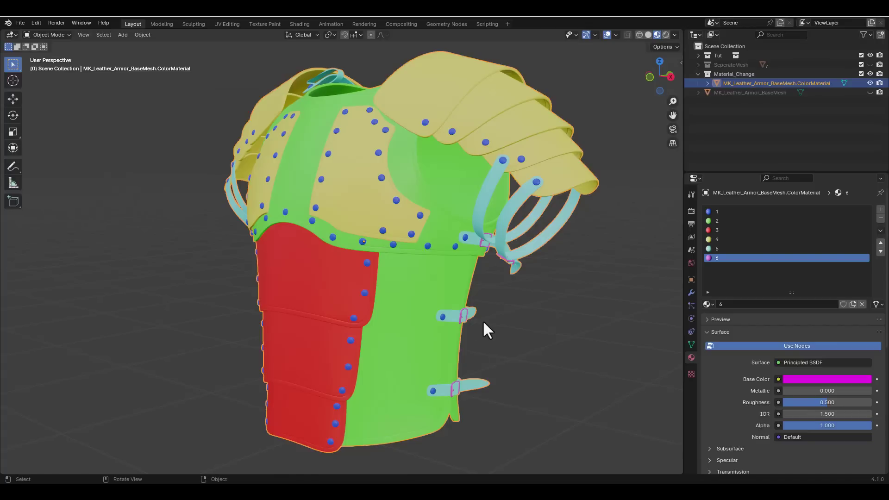
pyautogui.moveTo(590, 296); pyautogui.dragTo(559, 301)
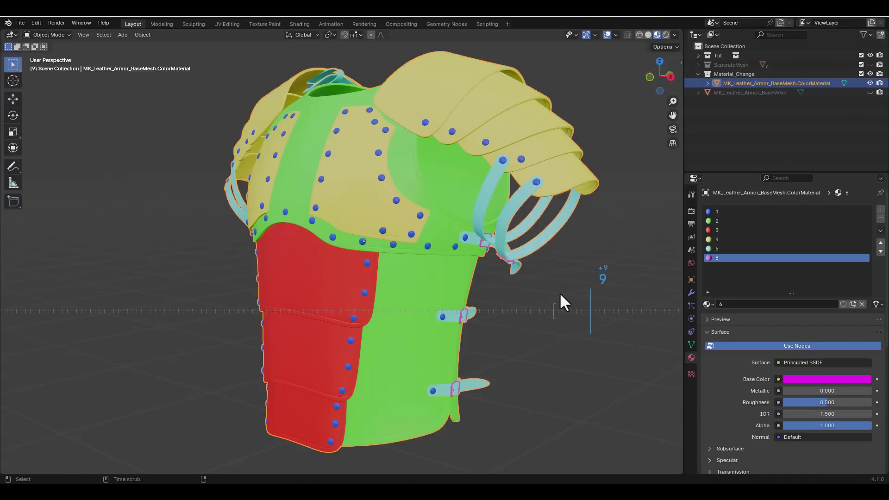
pyautogui.moveTo(560, 294)
pyautogui.mouseDown(button='middle')
pyautogui.moveTo(595, 297)
pyautogui.moveTo(611, 277)
pyautogui.moveTo(471, 294)
pyautogui.moveTo(458, 228)
pyautogui.moveTo(550, 302)
pyautogui.moveTo(570, 294)
pyautogui.mouseUp(button='middle')
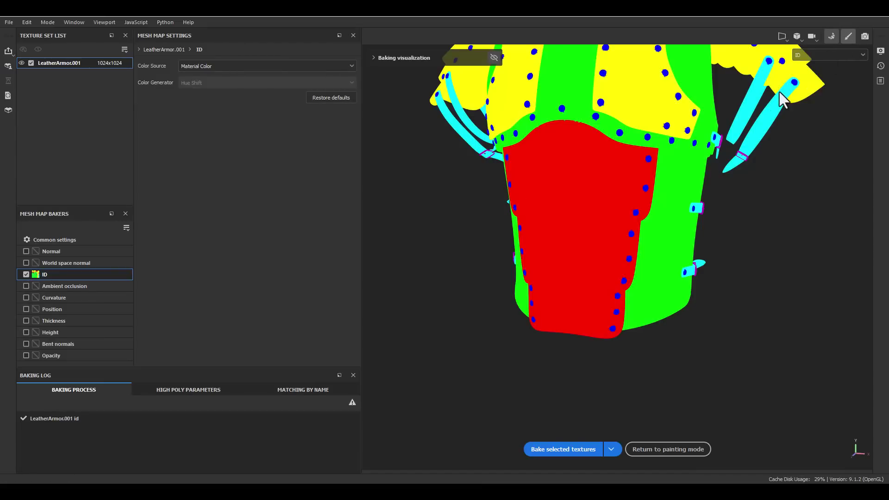
# Step: In Substance 3D Painter, return to painting mode and add the Leather Calf Grain and Leather Creased smart materials, with Leather Creased on top
pyautogui.press('Escape')
pyautogui.click(838, 51)
pyautogui.click(818, 82)
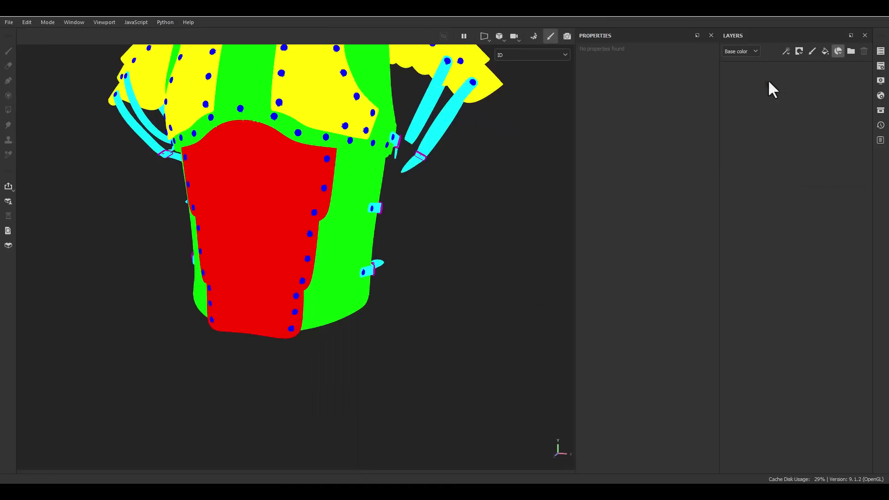
pyautogui.click(838, 51)
pyautogui.click(791, 78)
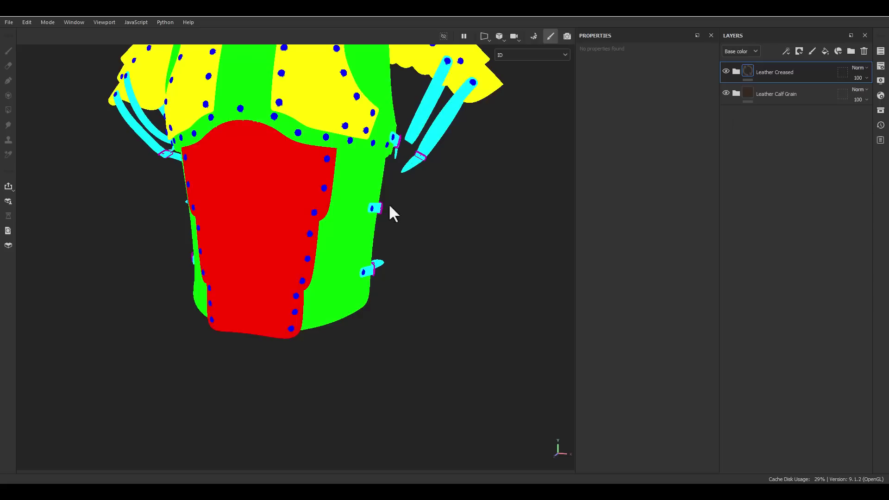
# Step: Switch the viewport from the ID map to the full material display of the armor
pyautogui.press('shift')
pyautogui.press('m')
pyautogui.keyDown('alt'); pyautogui.moveTo(472, 238); pyautogui.dragTo(377, 219); pyautogui.keyUp('alt')
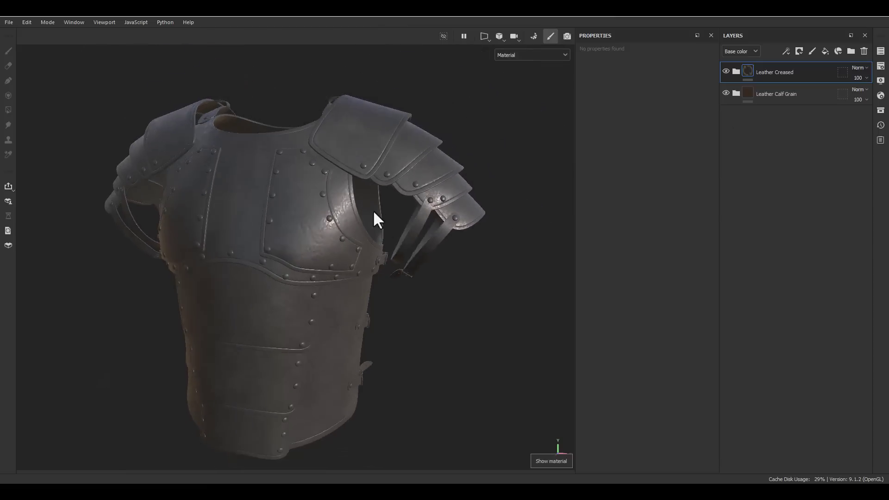
# Step: Add a color selection mask to Leather Creased, picking the yellow of the chest and shoulder plates and the color of the lower front plate
pyautogui.rightClick(774, 78)
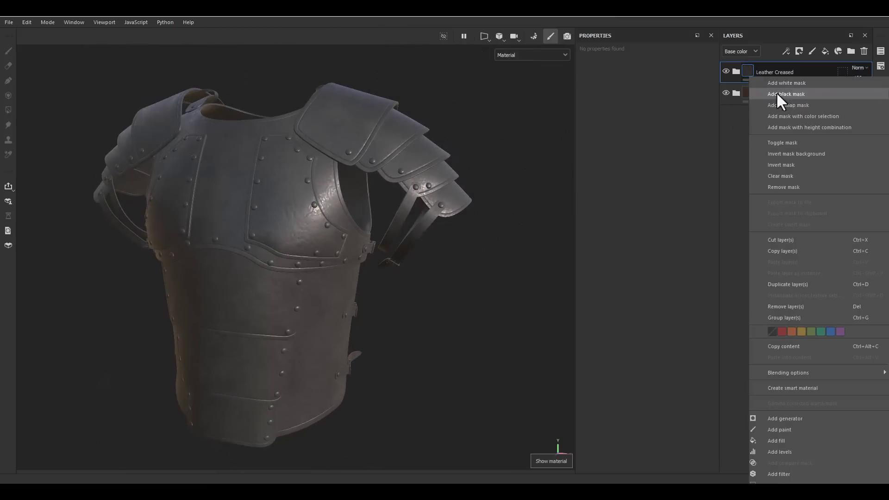
pyautogui.click(795, 116)
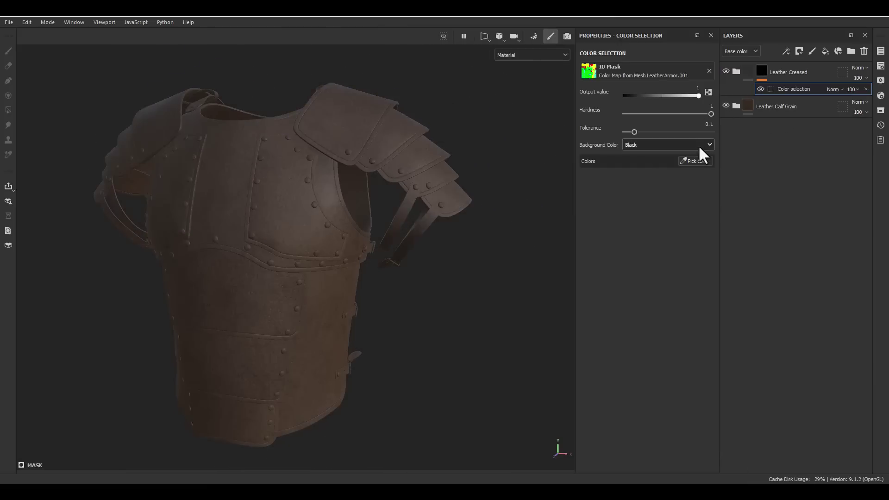
pyautogui.click(695, 161)
pyautogui.click(274, 163)
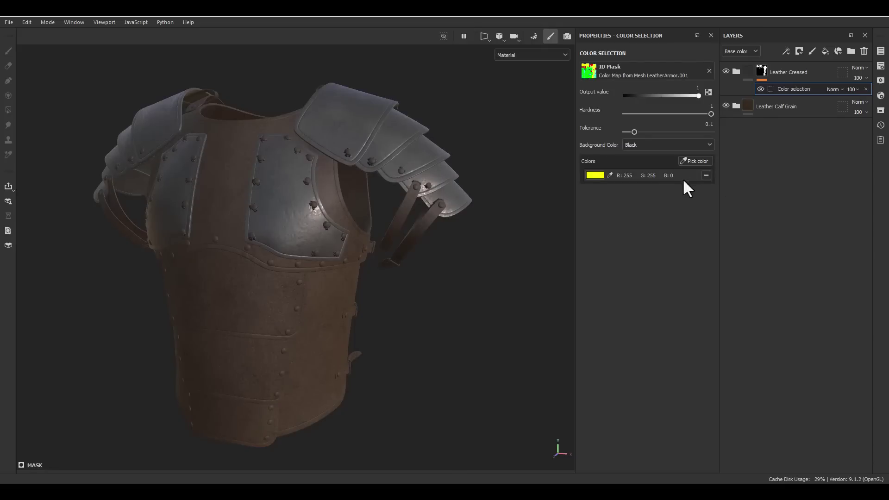
pyautogui.click(695, 161)
pyautogui.click(218, 262)
pyautogui.keyDown('alt'); pyautogui.moveTo(389, 318); pyautogui.dragTo(387, 235); pyautogui.keyUp('alt')
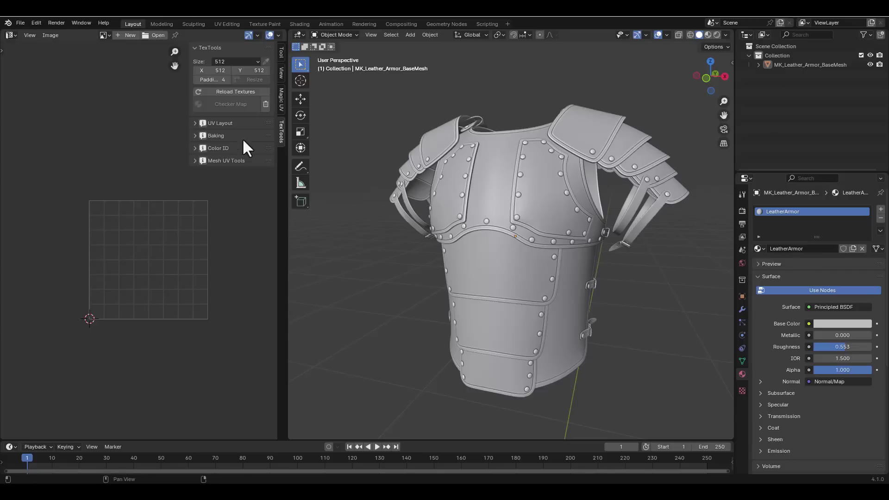
# Step: Expand the TexTools Color ID settings in Blender and open the code download options on the TexTools-Blender GitHub page
pyautogui.click(195, 148)
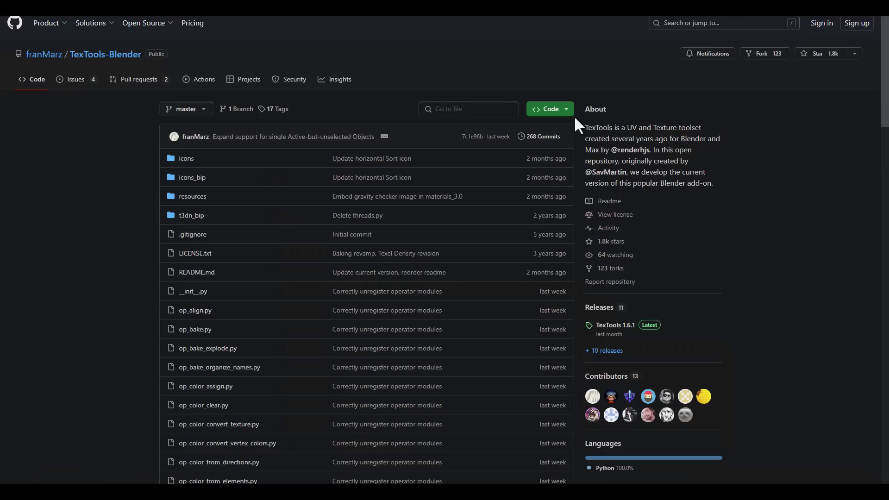
pyautogui.click(569, 111)
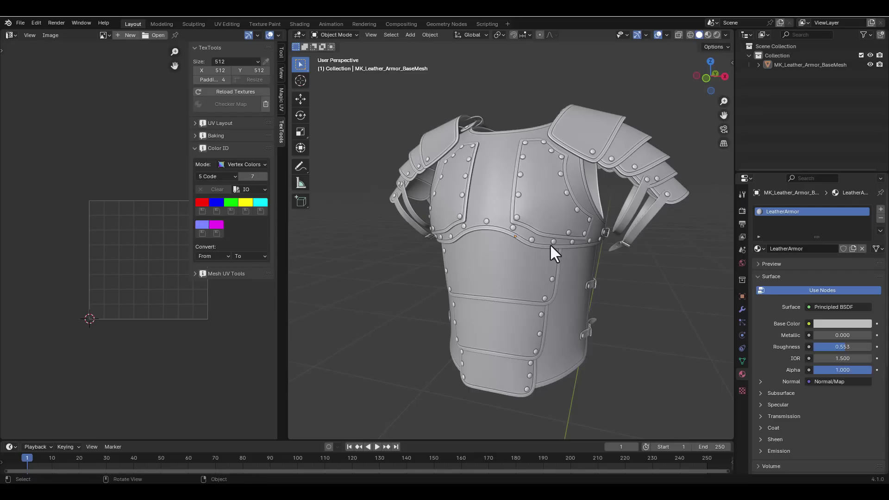
# Step: In Blender's preferences, install the add-on from TexTools-Blender-master.zip in the Documents folder
pyautogui.click(36, 24)
pyautogui.click(52, 143)
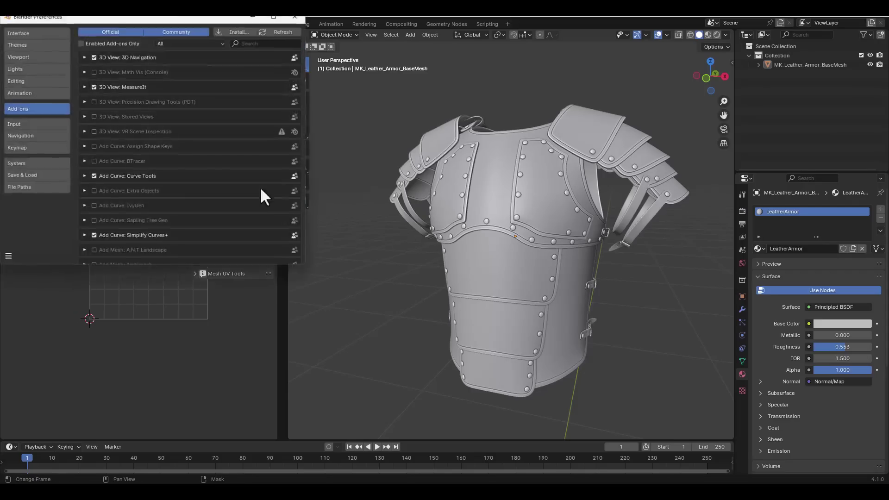
pyautogui.moveTo(193, 22); pyautogui.dragTo(402, 104)
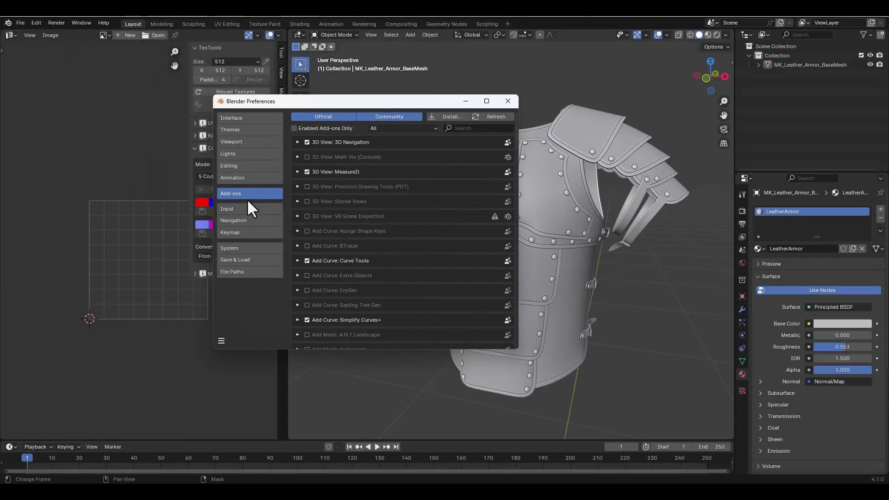
pyautogui.click(450, 118)
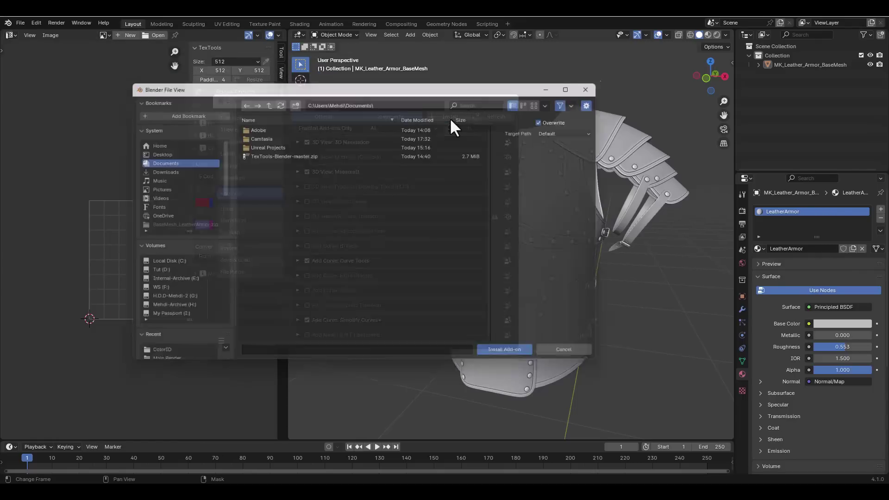
pyautogui.click(255, 154)
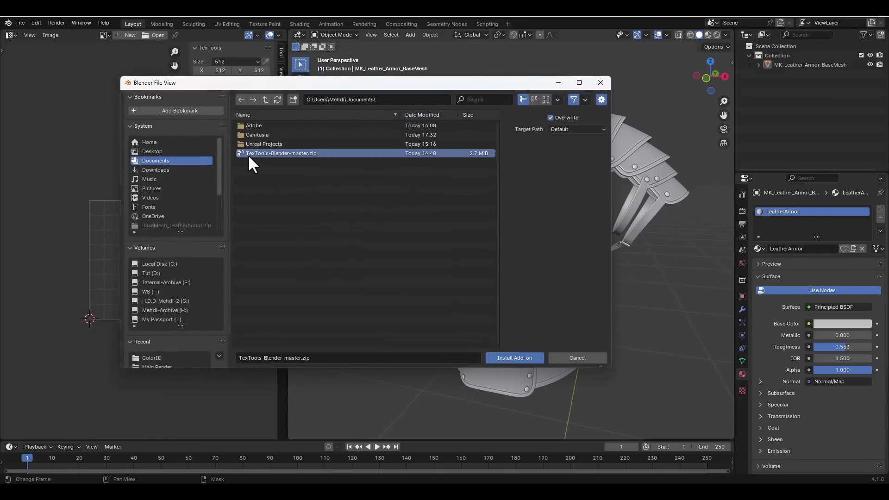
pyautogui.click(508, 357)
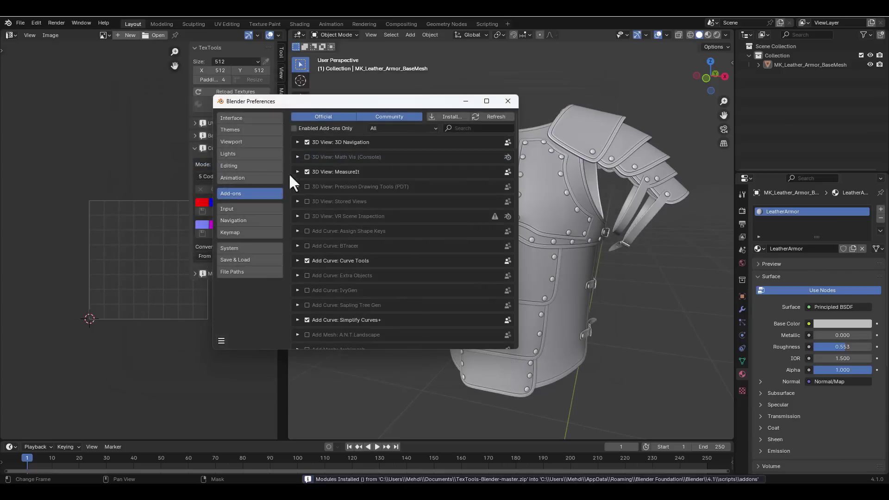
# Step: Filter the add-ons to the UV category, make sure UV: TexTools is enabled, and close the preferences
pyautogui.click(391, 129)
pyautogui.click(393, 245)
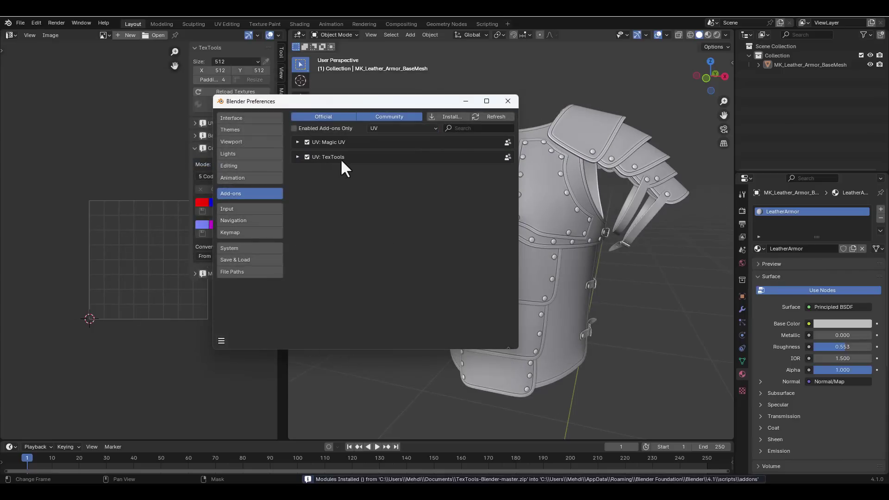
pyautogui.click(306, 158)
pyautogui.click(307, 158)
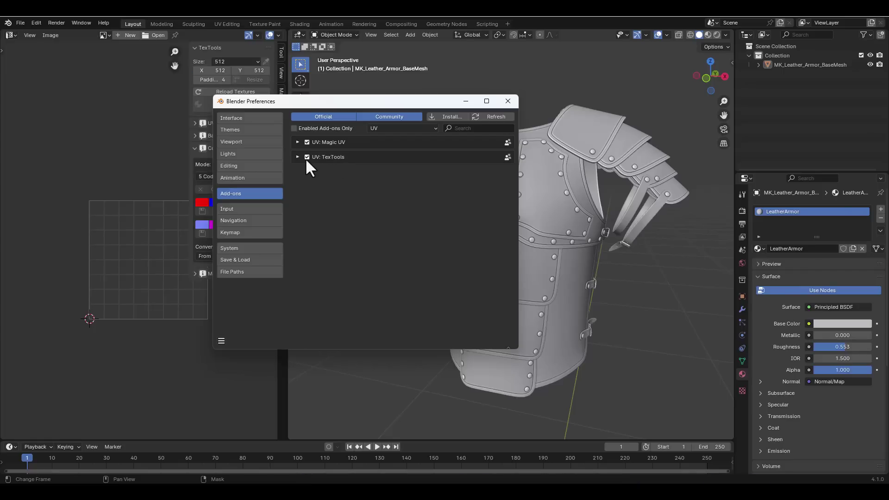
pyautogui.moveTo(354, 104); pyautogui.dragTo(416, 105)
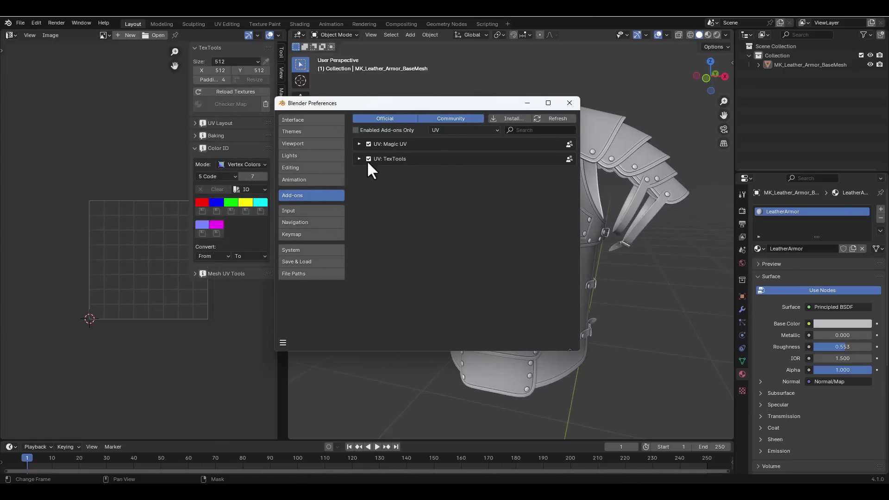
pyautogui.click(561, 105)
pyautogui.moveTo(374, 208); pyautogui.dragTo(396, 237, button='middle')
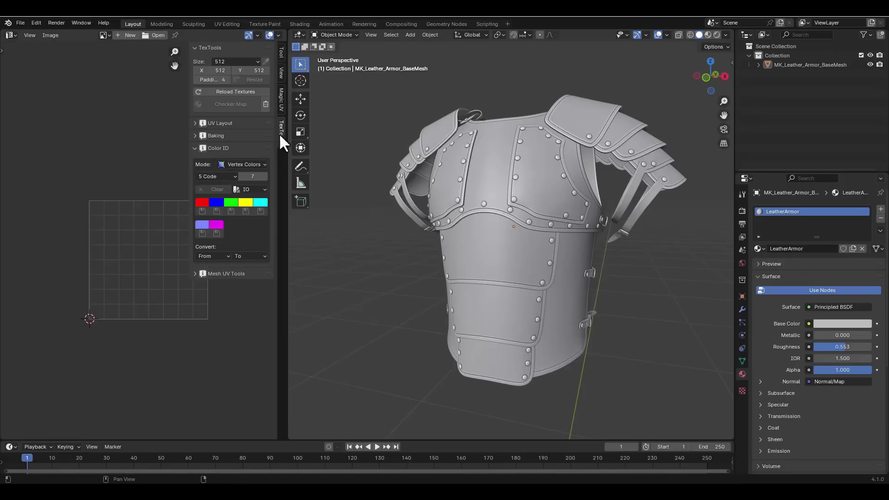
# Step: Try a TexTools Color ID palette of 8 colors
pyautogui.click(9, 36)
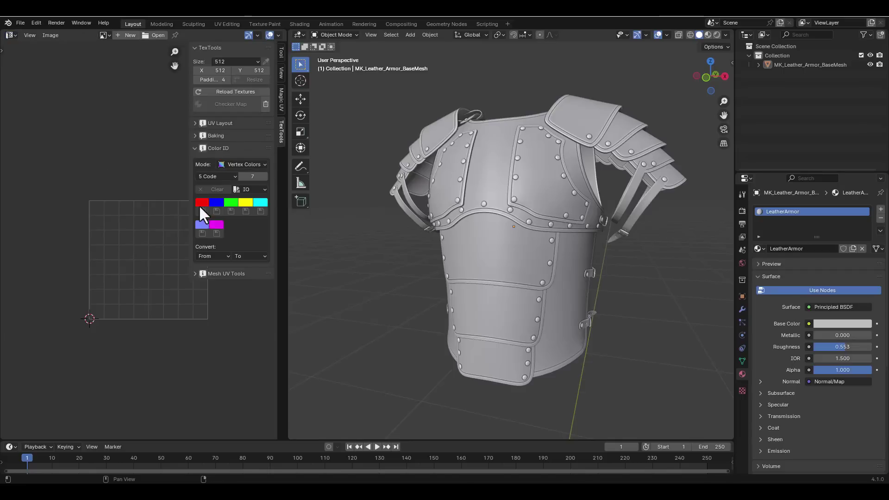
pyautogui.click(250, 178)
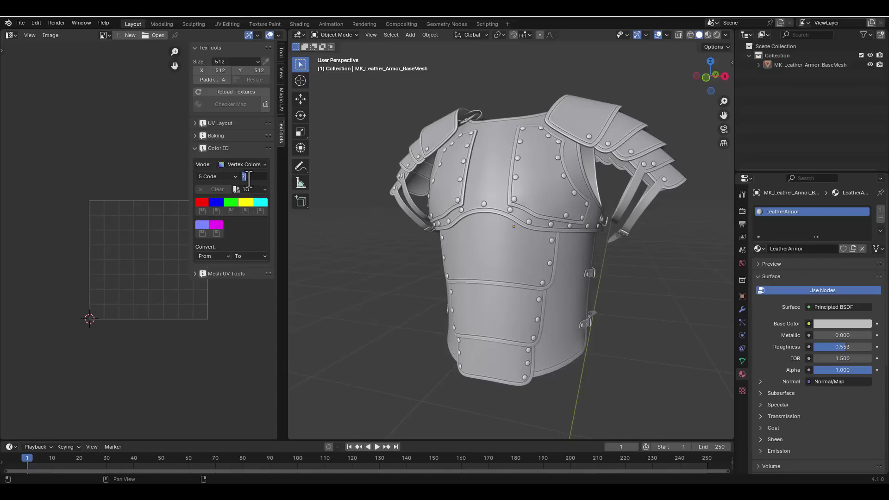
pyautogui.write('8')
pyautogui.press('Return')
# Step: Set the number of TexTools Color ID colors to 6
pyautogui.click(248, 177)
pyautogui.write('6')
pyautogui.press('Return')
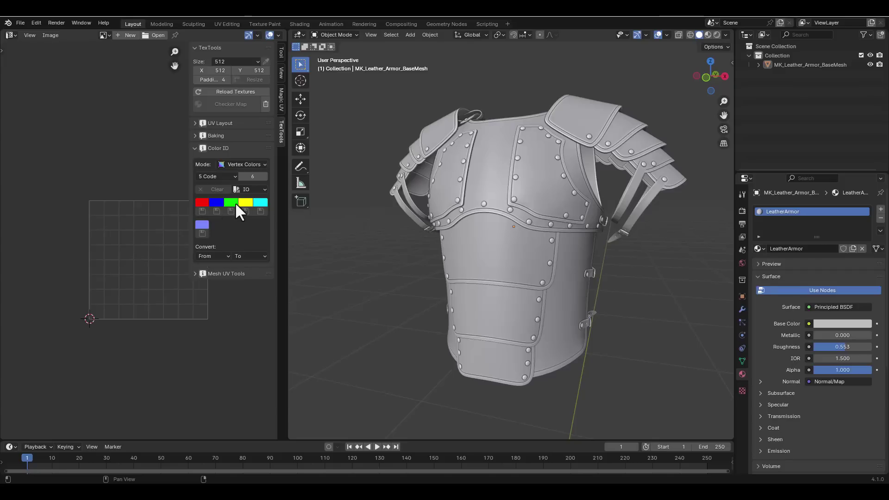
# Step: Assign the red TexTools Color ID to all faces of the leather armor mesh and return to Object Mode
pyautogui.click(199, 203)
pyautogui.moveTo(530, 223); pyautogui.dragTo(518, 194, button='middle')
pyautogui.click(518, 194)
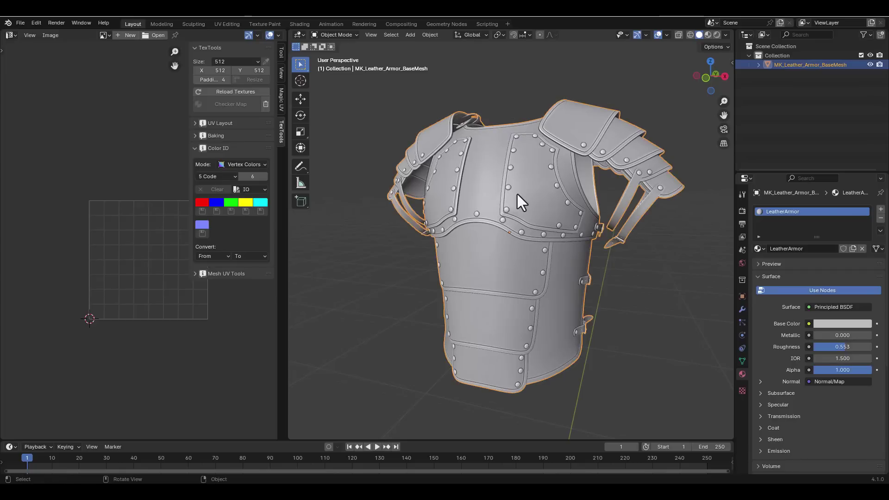
pyautogui.press('Tab')
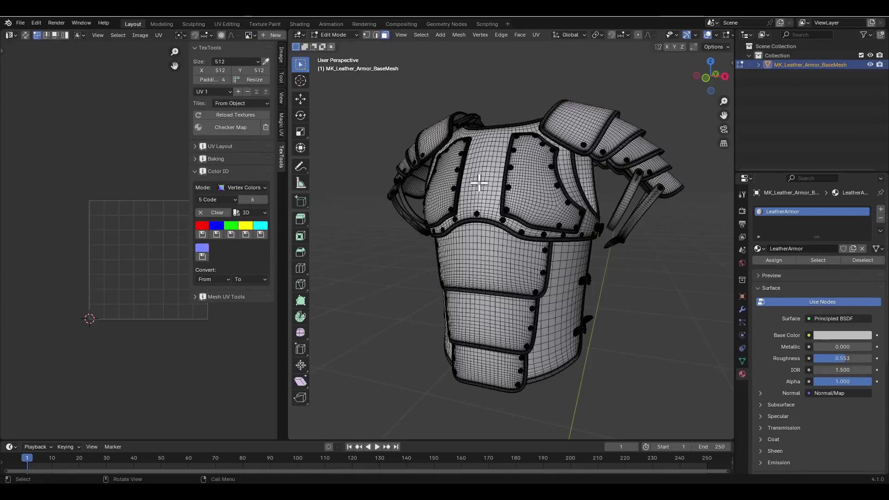
pyautogui.hotkey('ctrl', 'Tab')
pyautogui.press('a')
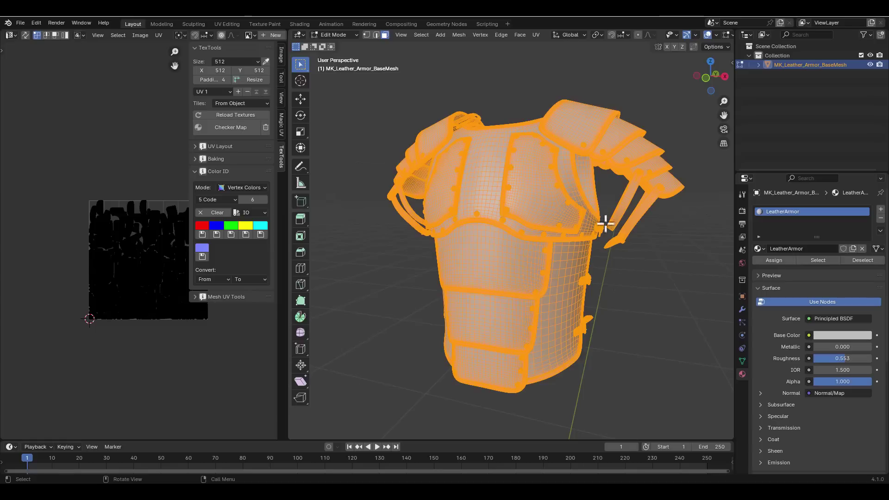
pyautogui.click(203, 234)
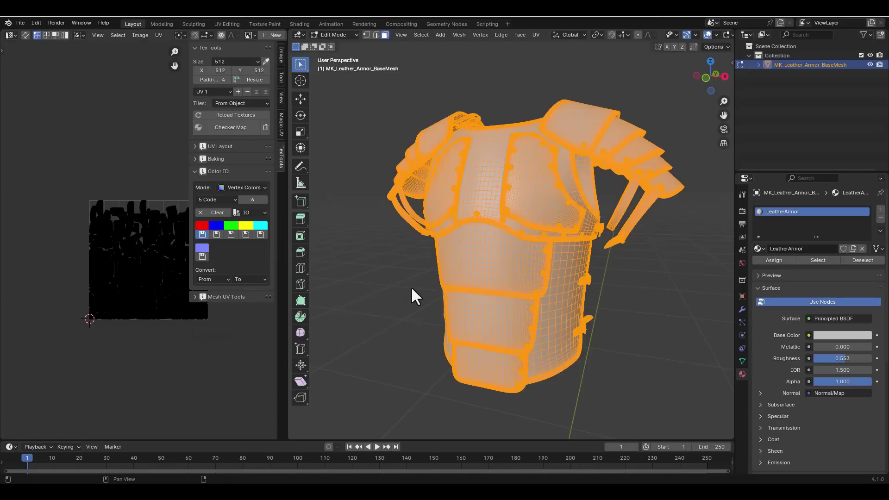
pyautogui.moveTo(412, 287); pyautogui.dragTo(490, 296, button='middle')
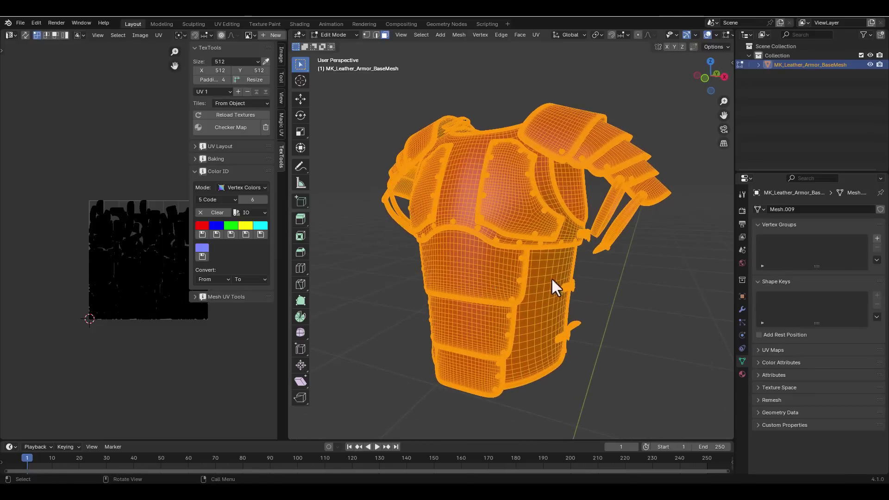
pyautogui.press('Tab')
pyautogui.moveTo(559, 171)
pyautogui.mouseDown(button='middle')
pyautogui.moveTo(534, 240)
pyautogui.moveTo(581, 230)
pyautogui.mouseUp(button='middle')
pyautogui.click(742, 374)
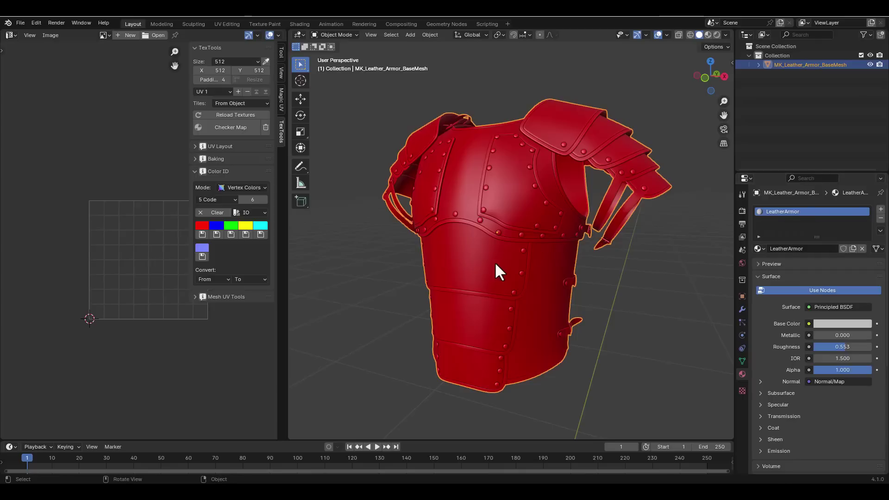
# Step: Select the linked faces of the chest base piece, assign them the blue Color ID, and return to Object Mode
pyautogui.press('Tab')
pyautogui.hotkey('alt', 'a')
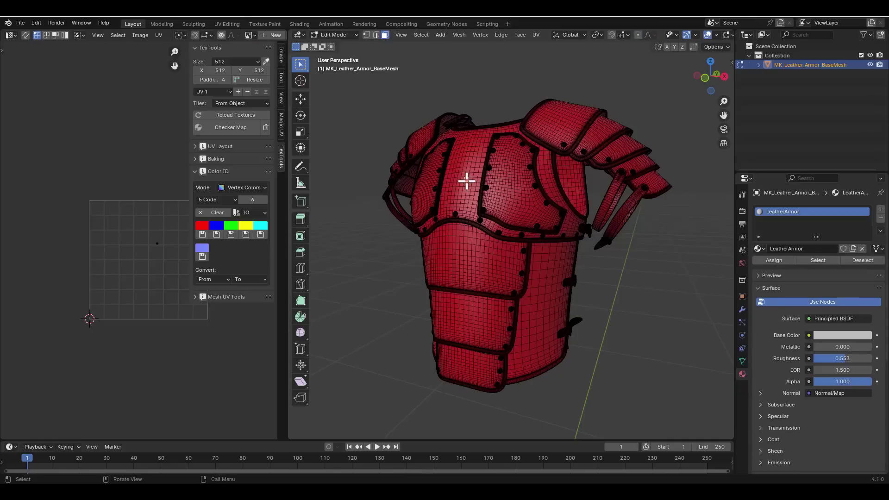
pyautogui.click(463, 181)
pyautogui.hotkey('ctrl', 'l')
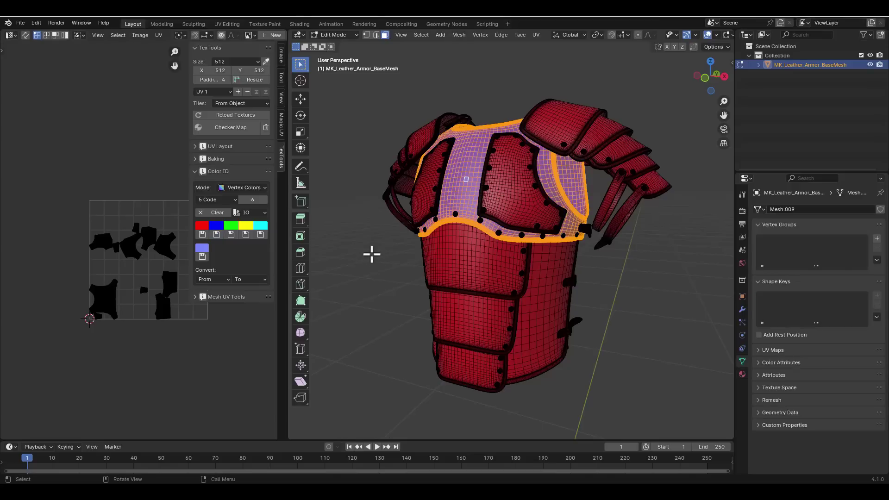
pyautogui.press('Tab')
pyautogui.moveTo(438, 259); pyautogui.dragTo(509, 240, button='middle')
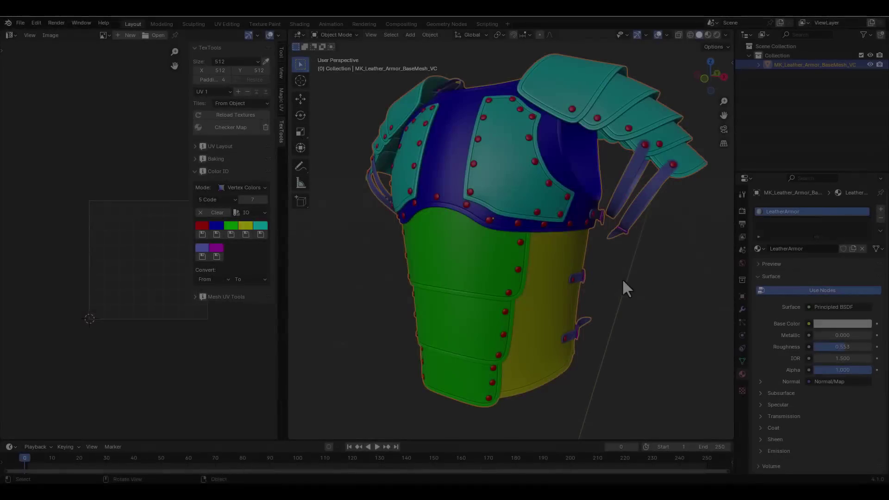
pyautogui.moveTo(625, 278); pyautogui.dragTo(552, 266, button='middle')
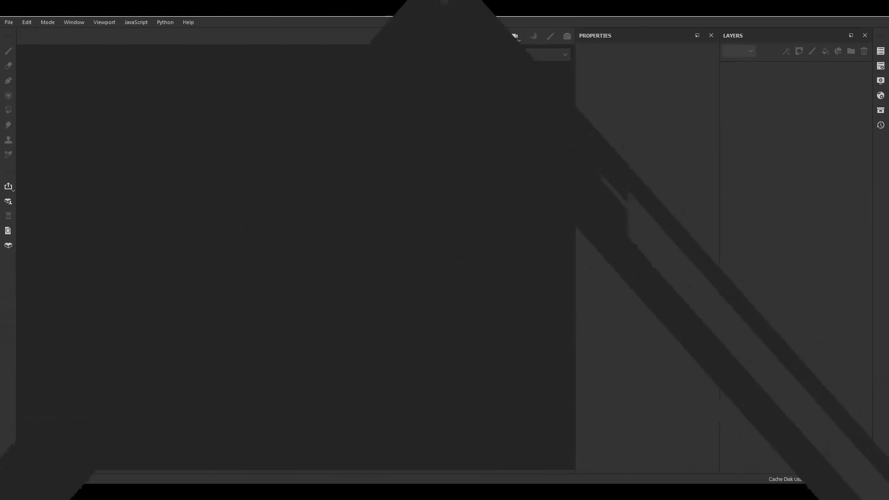
# Step: In Substance 3D Painter, create a 1024 ASM - PBR Metallic Roughness project from LeatherArmor_VC.fbx and show its texture sets
pyautogui.moveTo(390, 274); pyautogui.dragTo(349, 234)
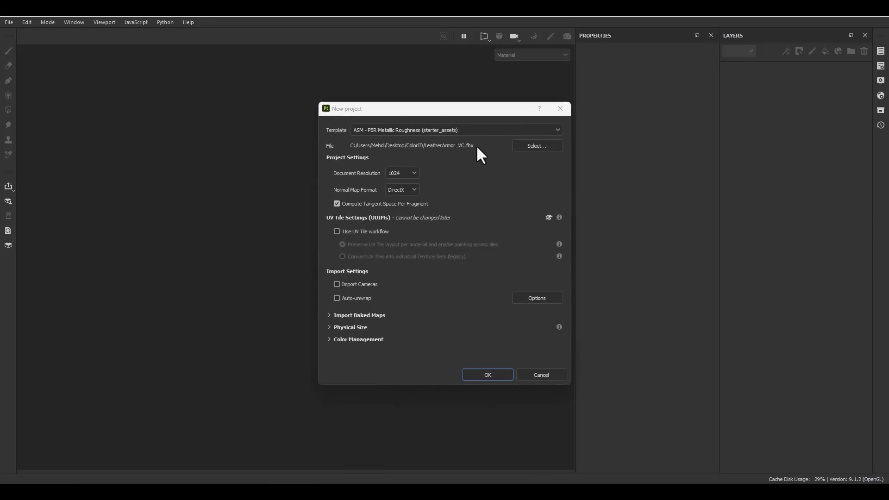
pyautogui.click(485, 368)
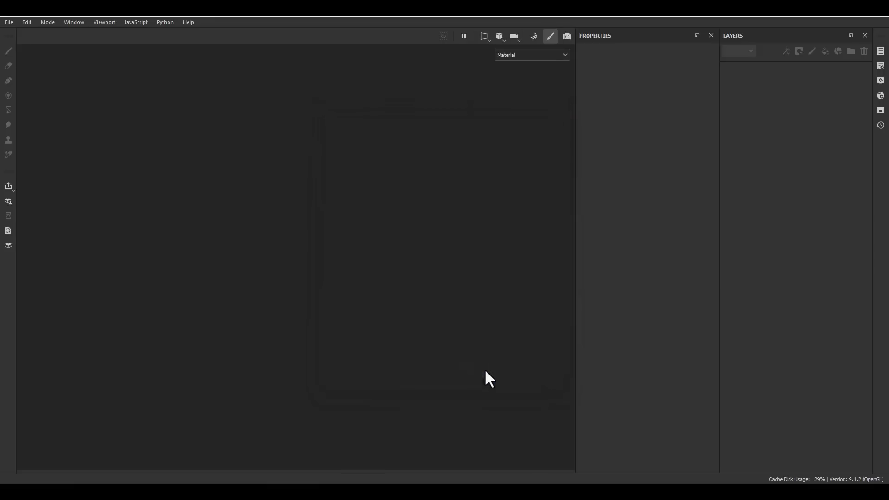
pyautogui.click(880, 52)
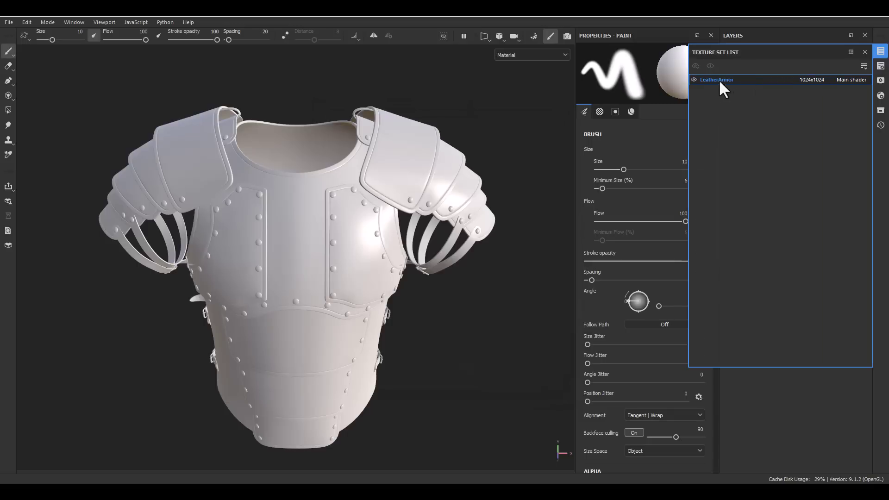
# Step: Enter baking mode, hide the baking visualization on the armor, and display the ID mesh map
pyautogui.click(533, 36)
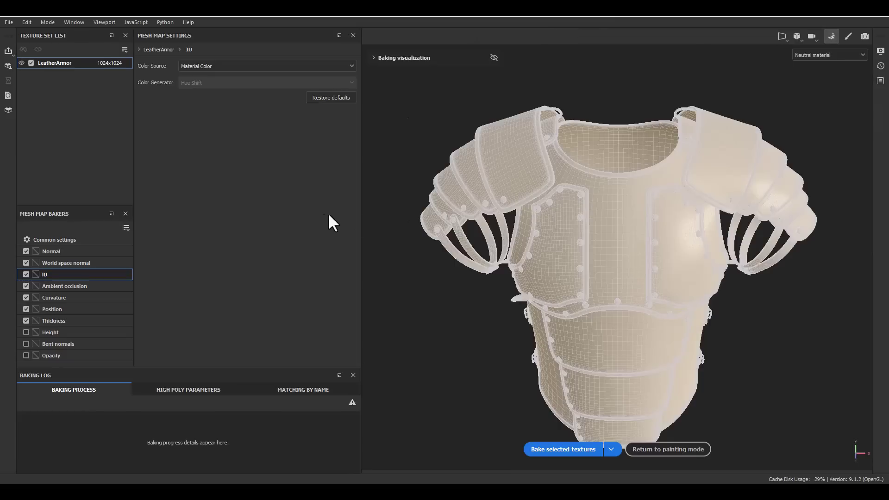
pyautogui.keyDown('alt'); pyautogui.moveTo(463, 199); pyautogui.dragTo(405, 167); pyautogui.keyUp('alt')
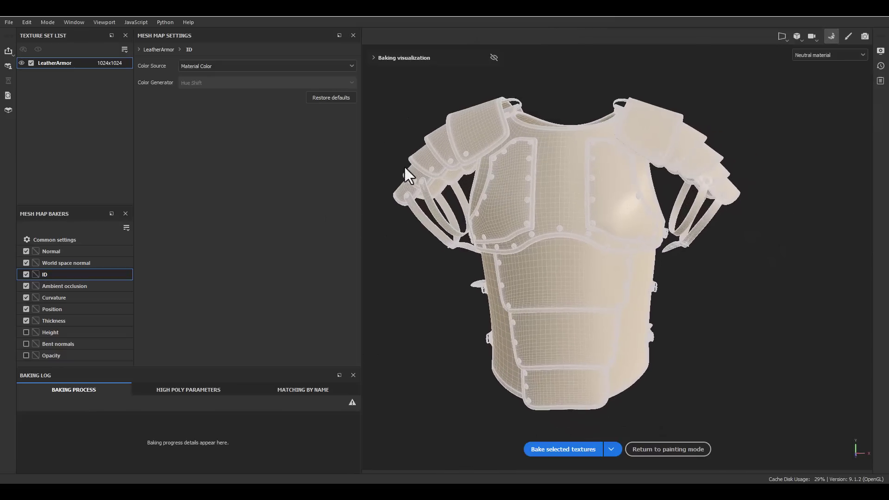
pyautogui.click(496, 59)
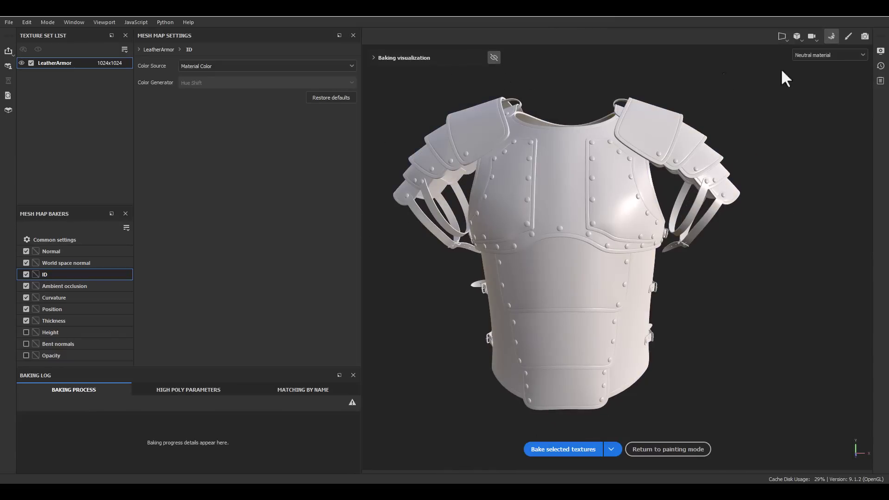
pyautogui.click(824, 55)
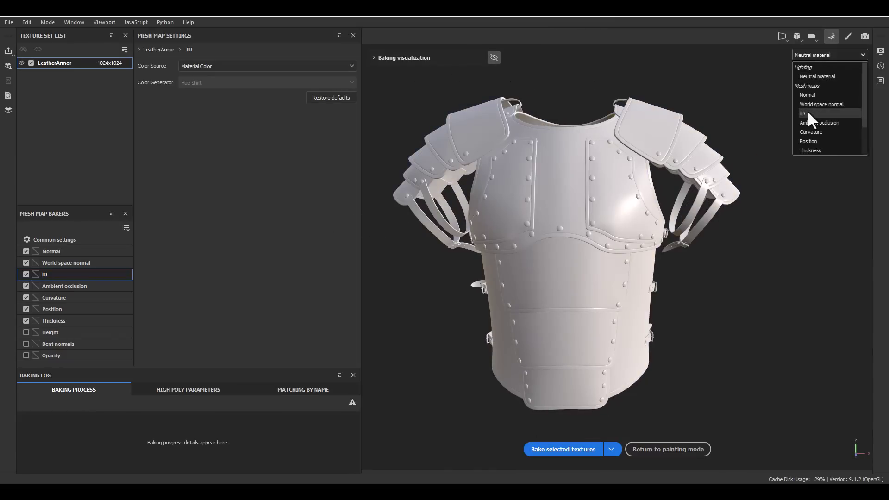
pyautogui.click(808, 113)
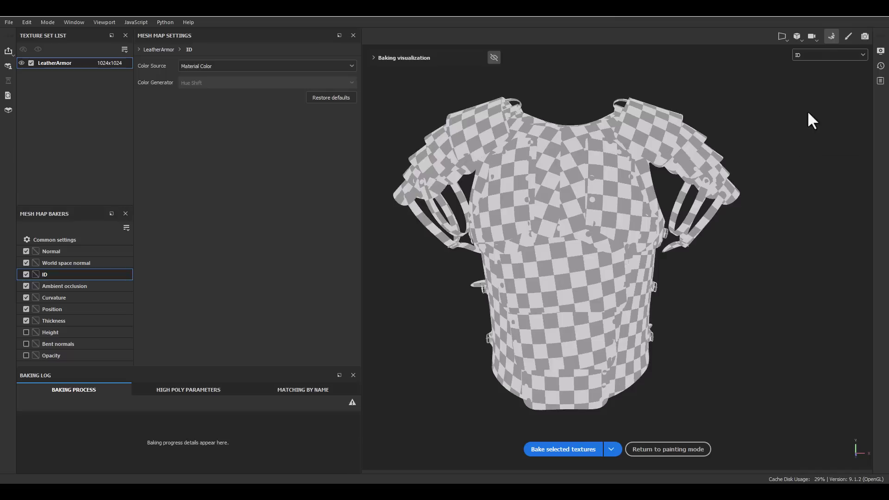
# Step: Set the ID baker's Color Source to Vertex Color and leave only the ID map enabled for baking
pyautogui.click(191, 68)
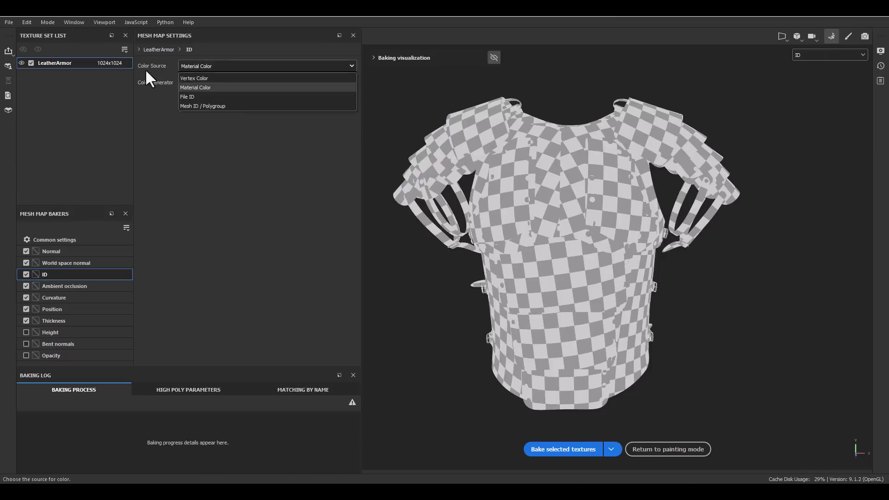
pyautogui.click(189, 77)
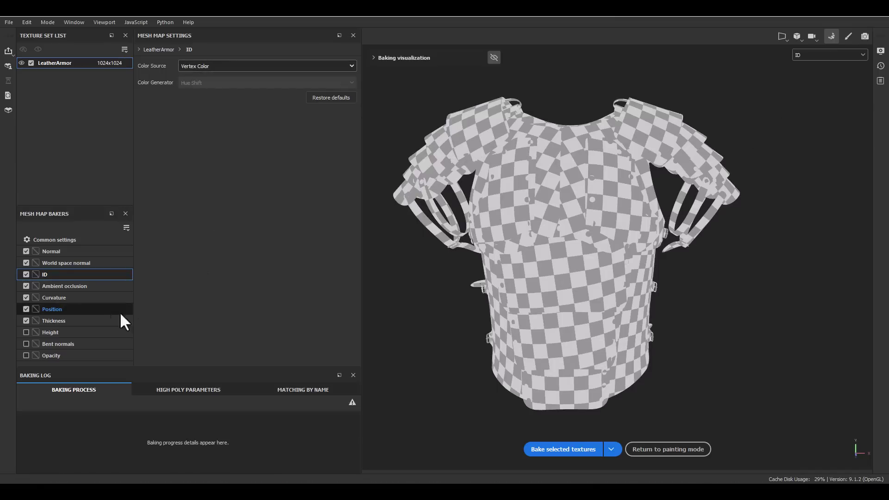
pyautogui.click(26, 251)
pyautogui.click(26, 263)
pyautogui.click(26, 274)
pyautogui.click(26, 286)
pyautogui.click(26, 297)
pyautogui.click(25, 309)
pyautogui.click(26, 321)
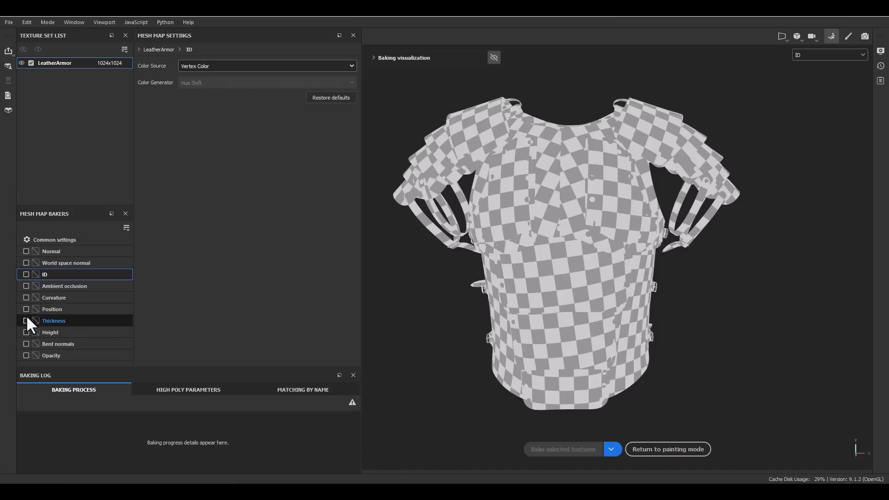
pyautogui.click(25, 274)
# Step: Bake the ID map, inspect the colors around the armor, and return to painting mode
pyautogui.keyDown('alt'); pyautogui.moveTo(377, 318); pyautogui.dragTo(567, 301); pyautogui.keyUp('alt')
pyautogui.moveTo(568, 301); pyautogui.dragTo(568, 301, button='middle')
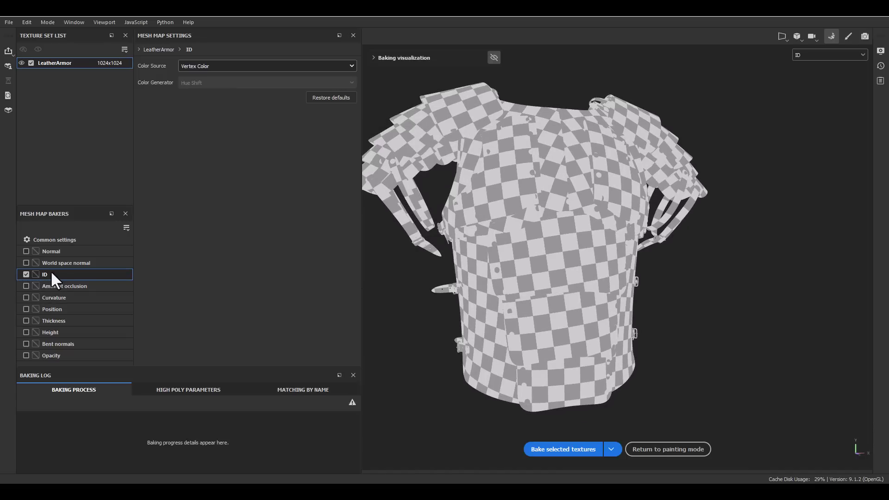
pyautogui.click(537, 447)
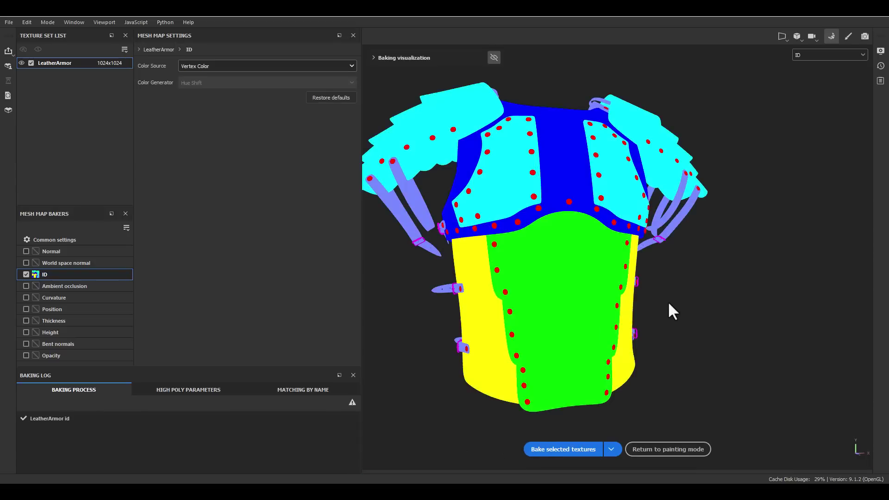
pyautogui.keyDown('alt'); pyautogui.moveTo(611, 233); pyautogui.dragTo(684, 249); pyautogui.keyUp('alt')
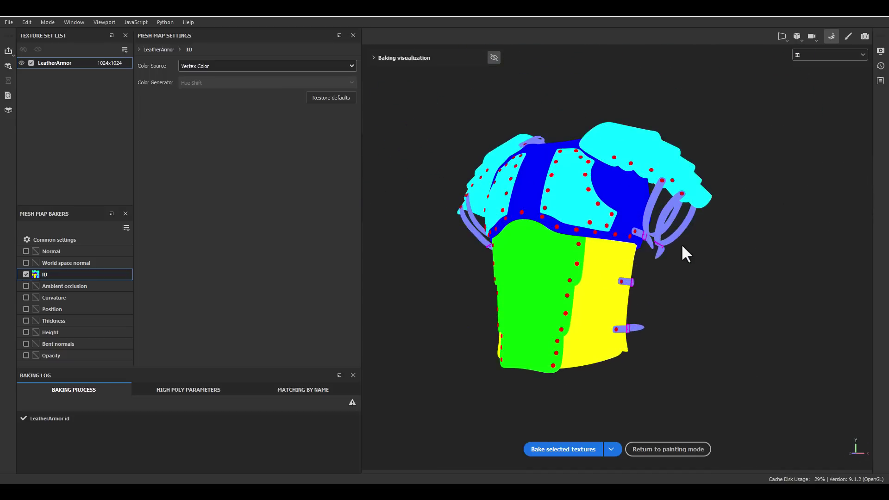
pyautogui.click(843, 38)
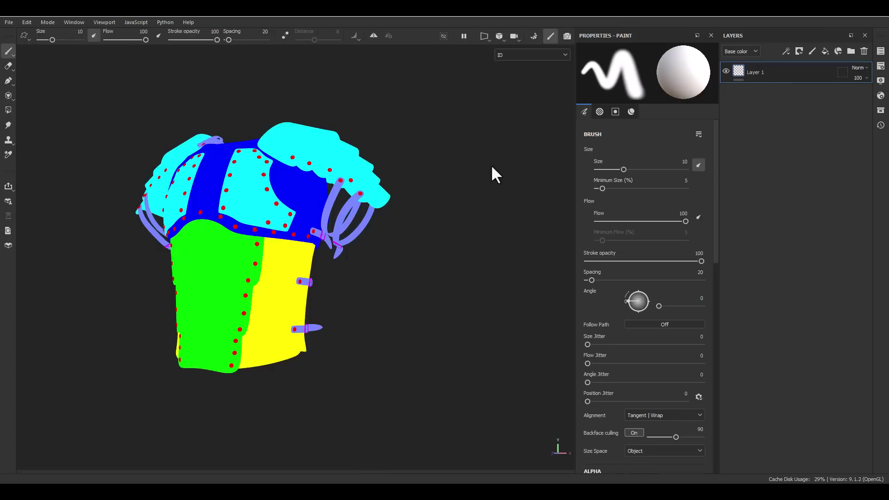